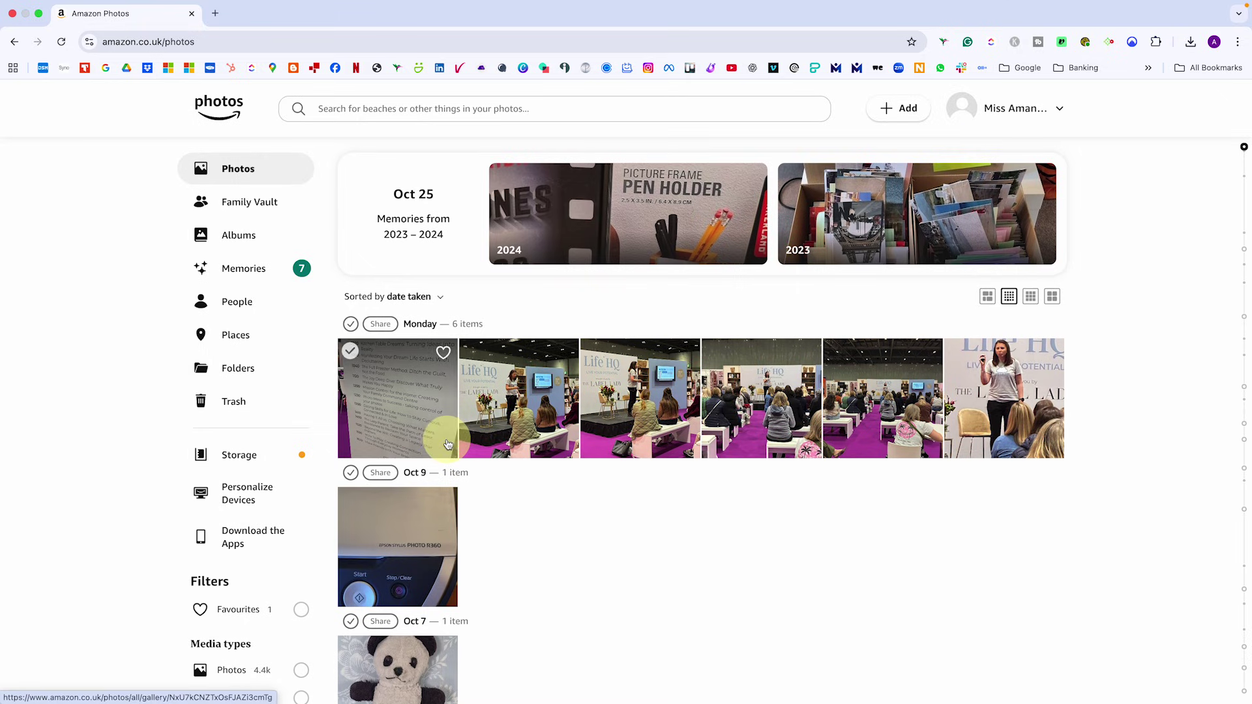
Try the four- and three-per-row thumbnail sizes, then switch the library to justified rows
{"action": "scroll", "coordinate": [391, 365], "scroll_direction": "down", "scroll_amount": 1}
{"action": "scroll", "coordinate": [296, 219], "scroll_direction": "down", "scroll_amount": 1}
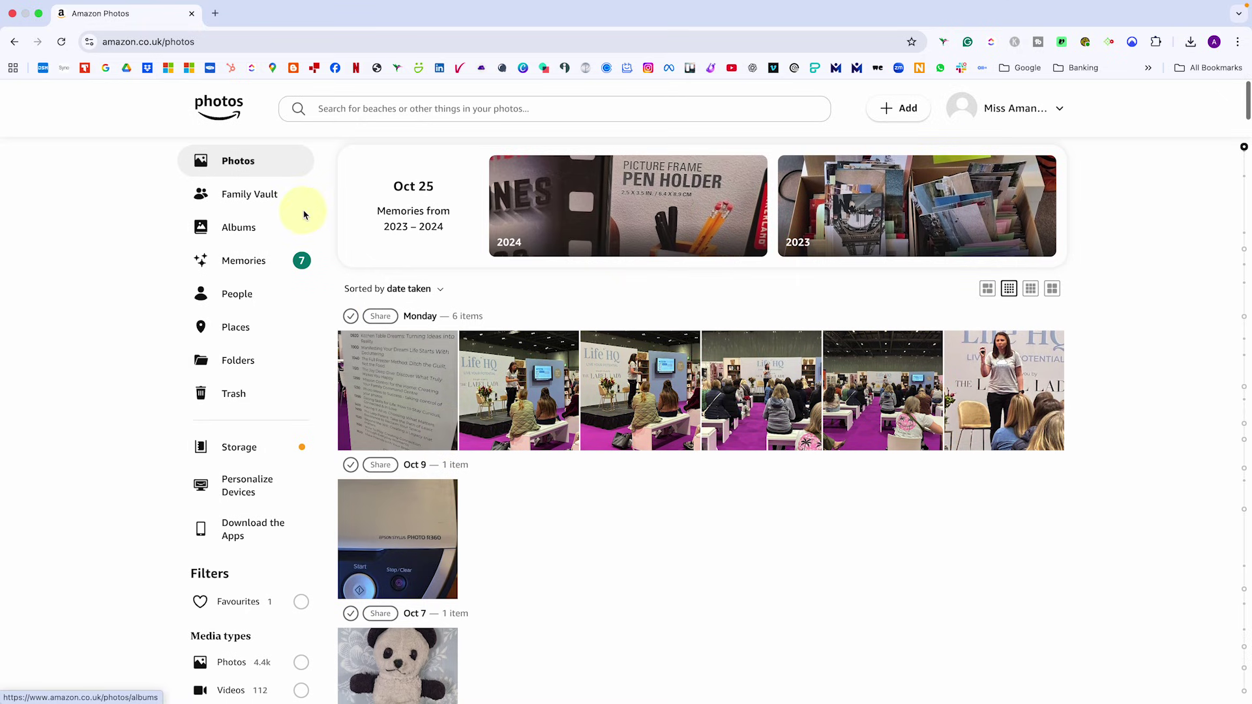
{"action": "scroll", "coordinate": [287, 228], "scroll_direction": "up", "scroll_amount": 1}
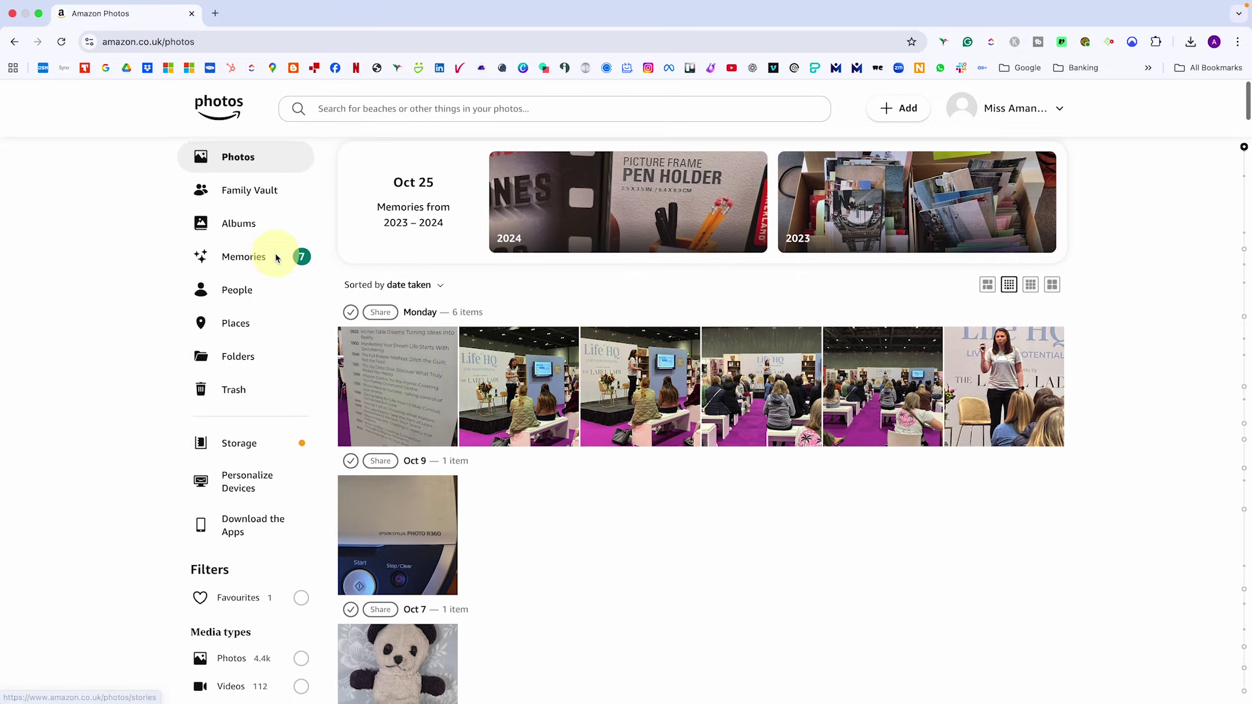
{"action": "scroll", "coordinate": [264, 306], "scroll_direction": "up", "scroll_amount": 1}
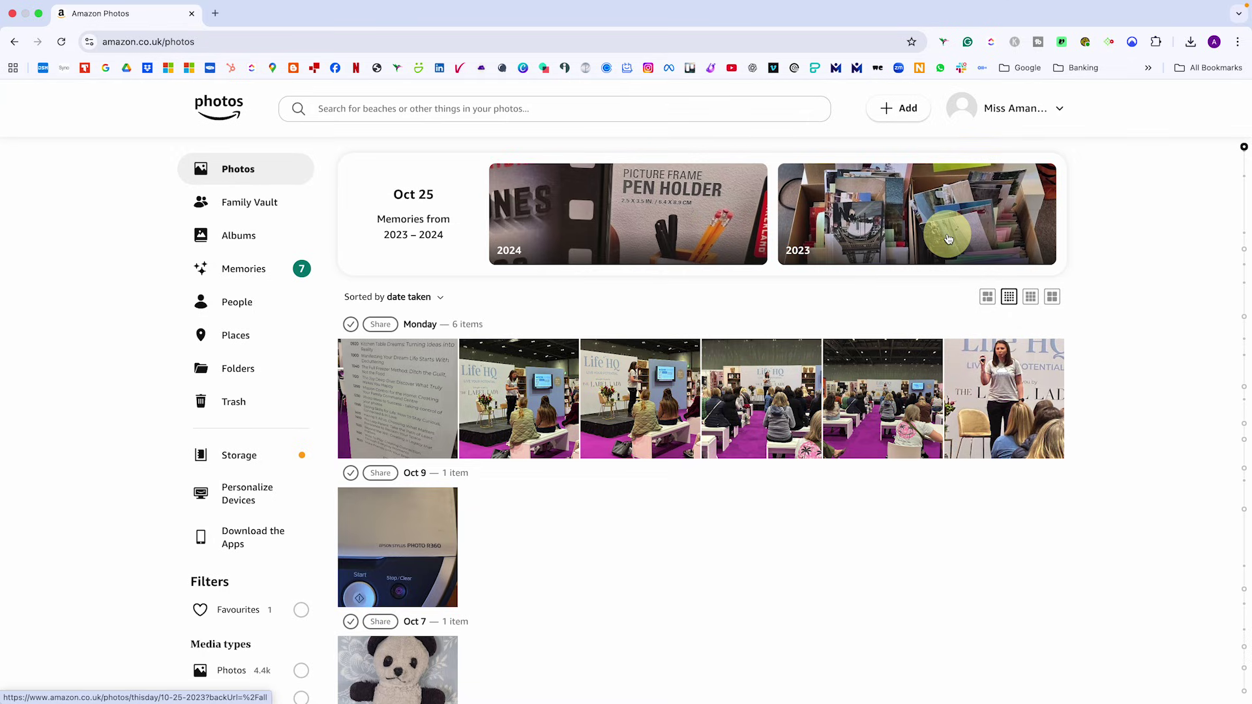
{"action": "scroll", "coordinate": [965, 261], "scroll_direction": "down", "scroll_amount": 1}
{"action": "left_click", "coordinate": [1031, 291]}
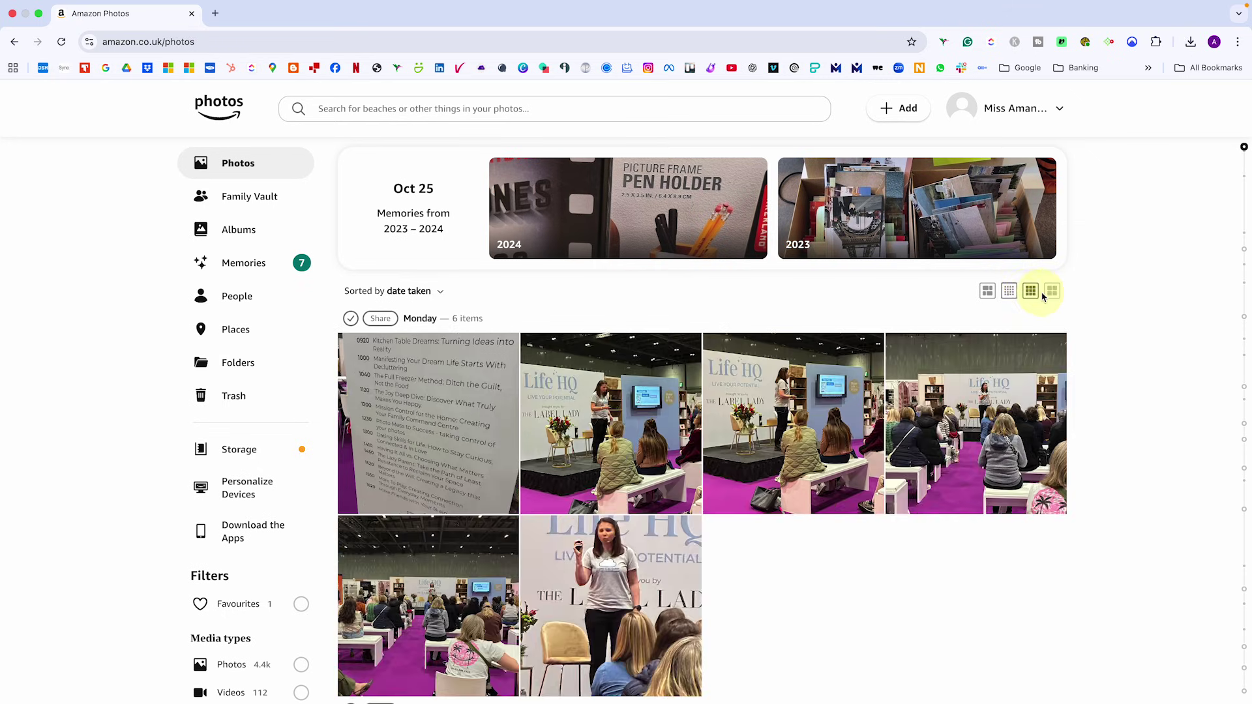
{"action": "left_click", "coordinate": [1051, 291]}
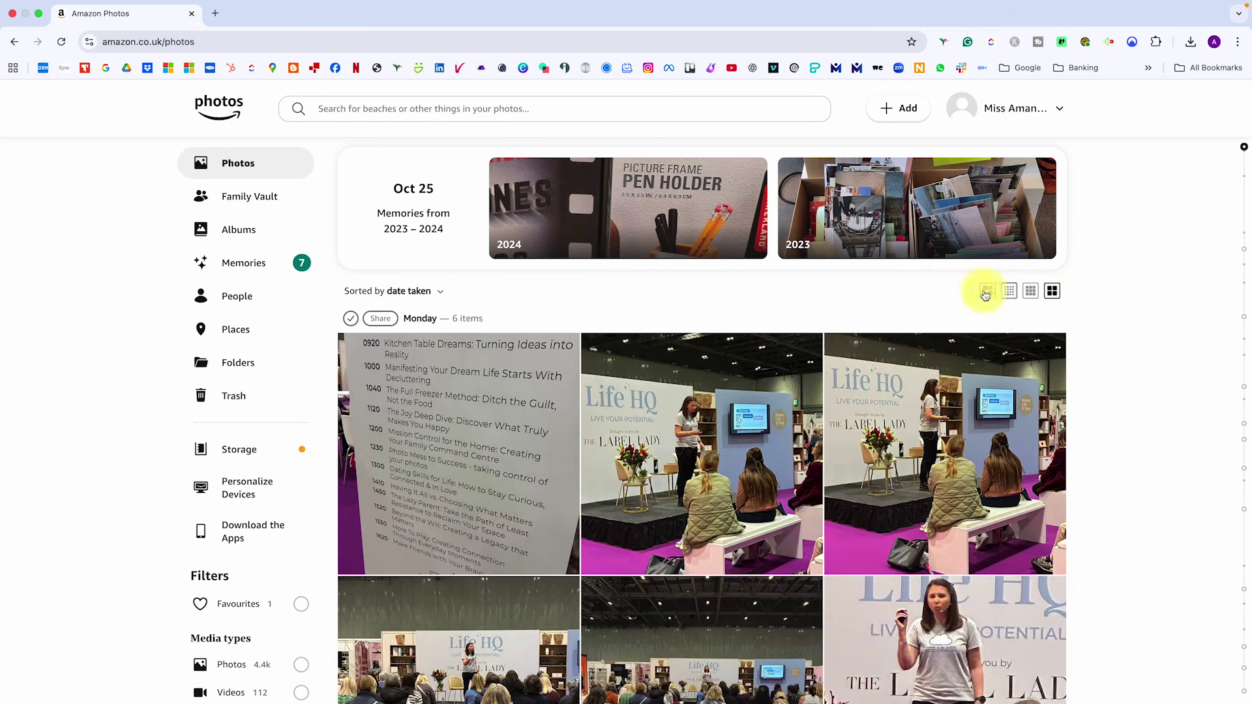
{"action": "left_click", "coordinate": [986, 291]}
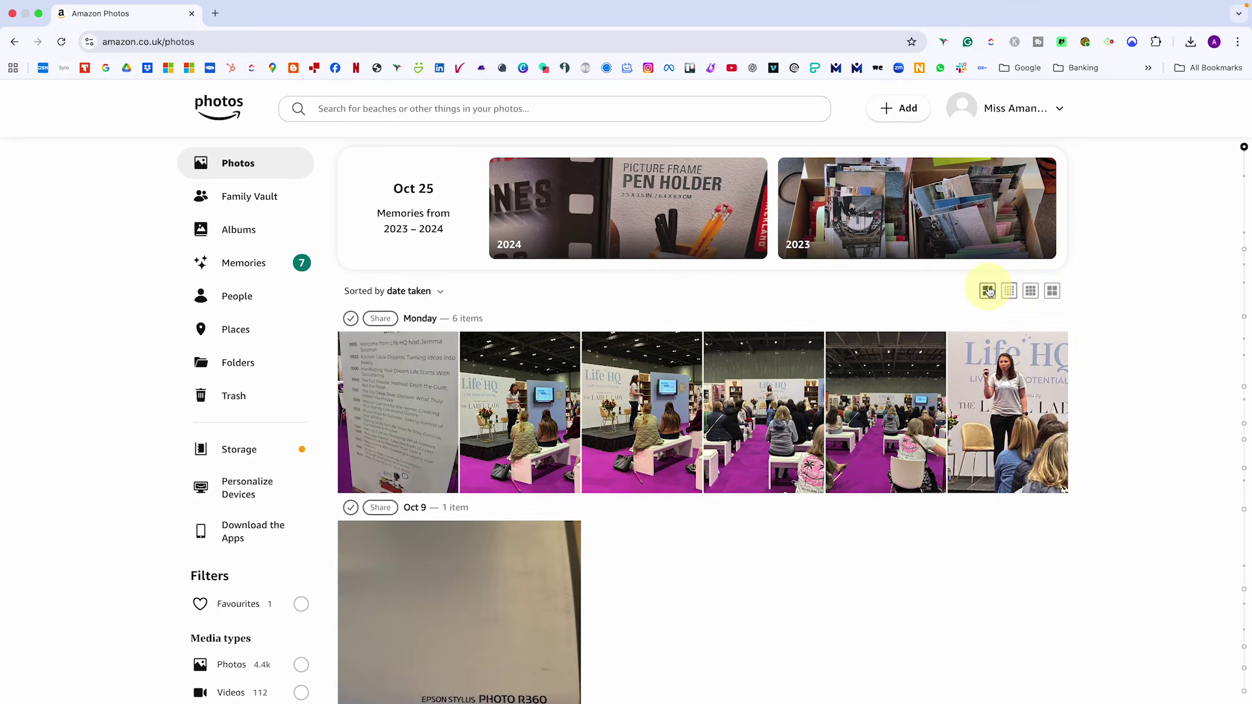
Search the library for 'sunset' to list the 52 matching photos
{"action": "left_click", "coordinate": [470, 105]}
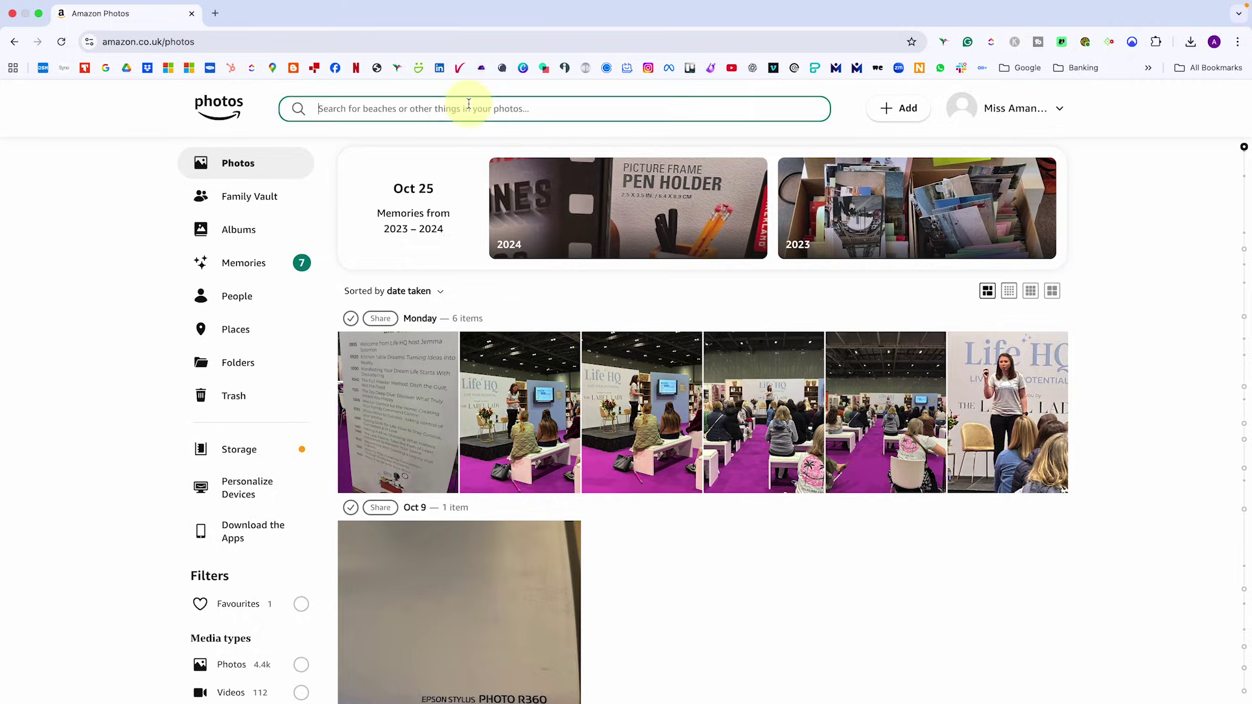
{"action": "type", "text": "sunset"}
{"action": "key", "text": "Return"}
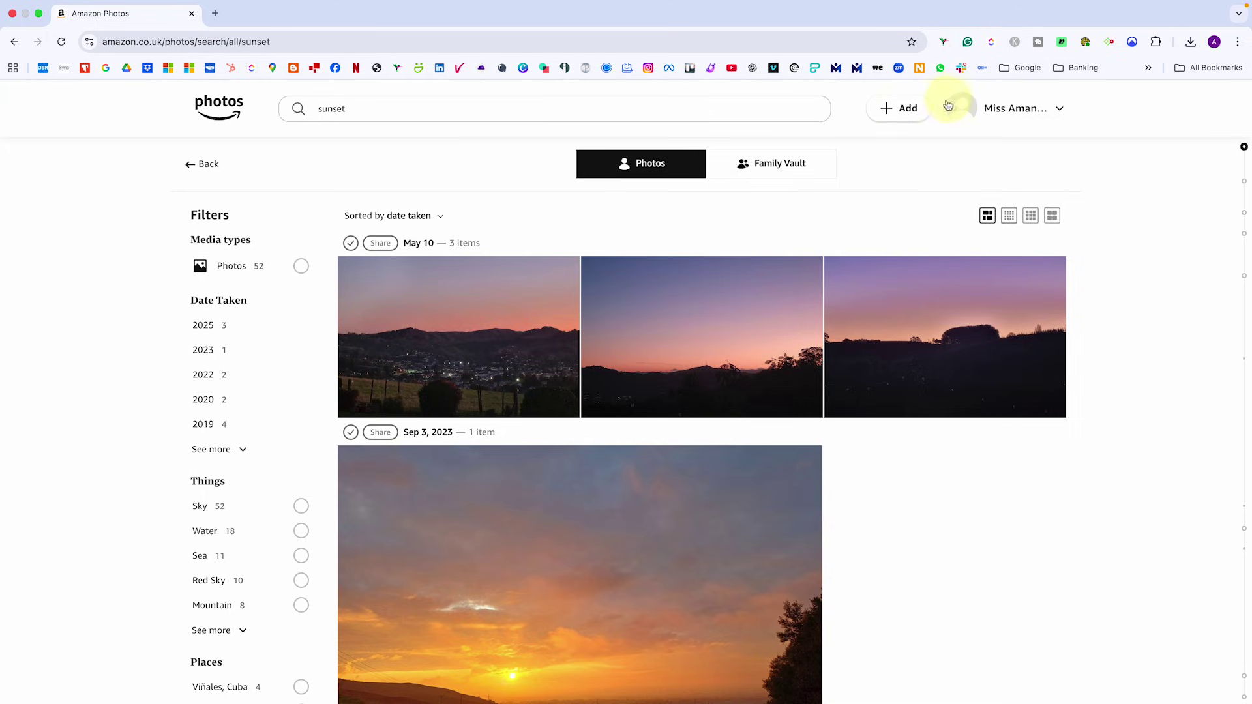
{"action": "left_click", "coordinate": [1019, 111]}
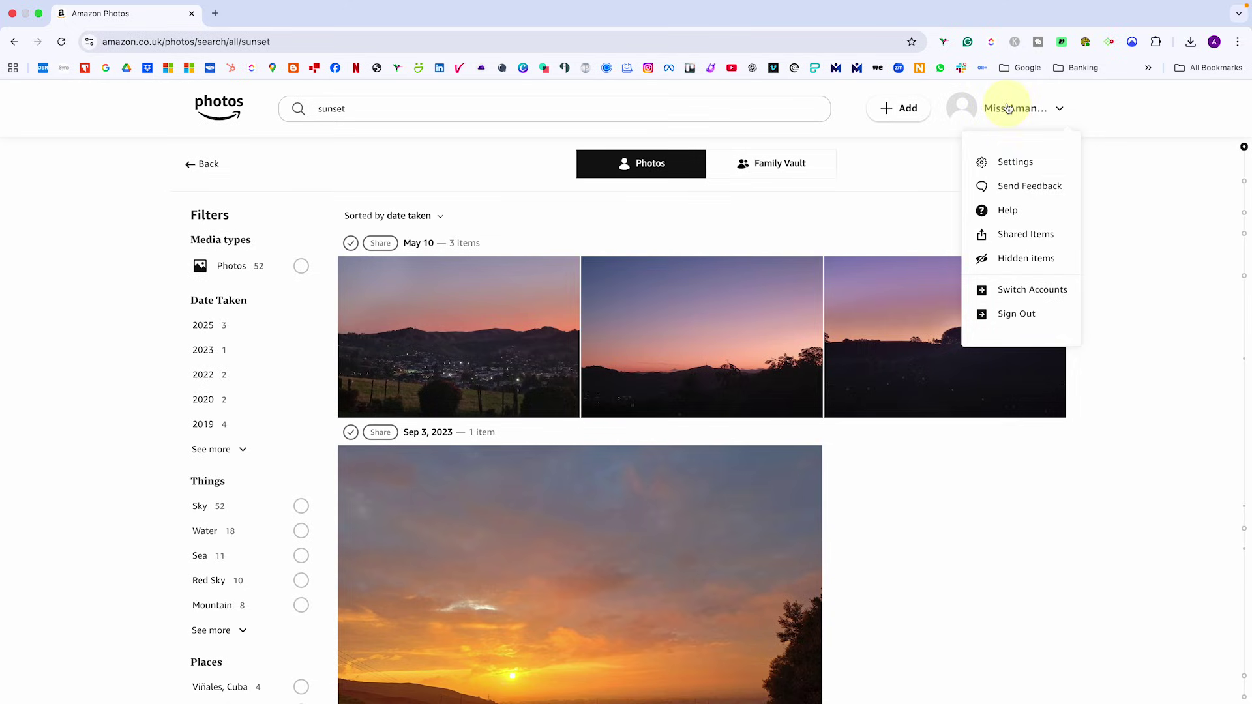
{"action": "left_click", "coordinate": [1020, 160]}
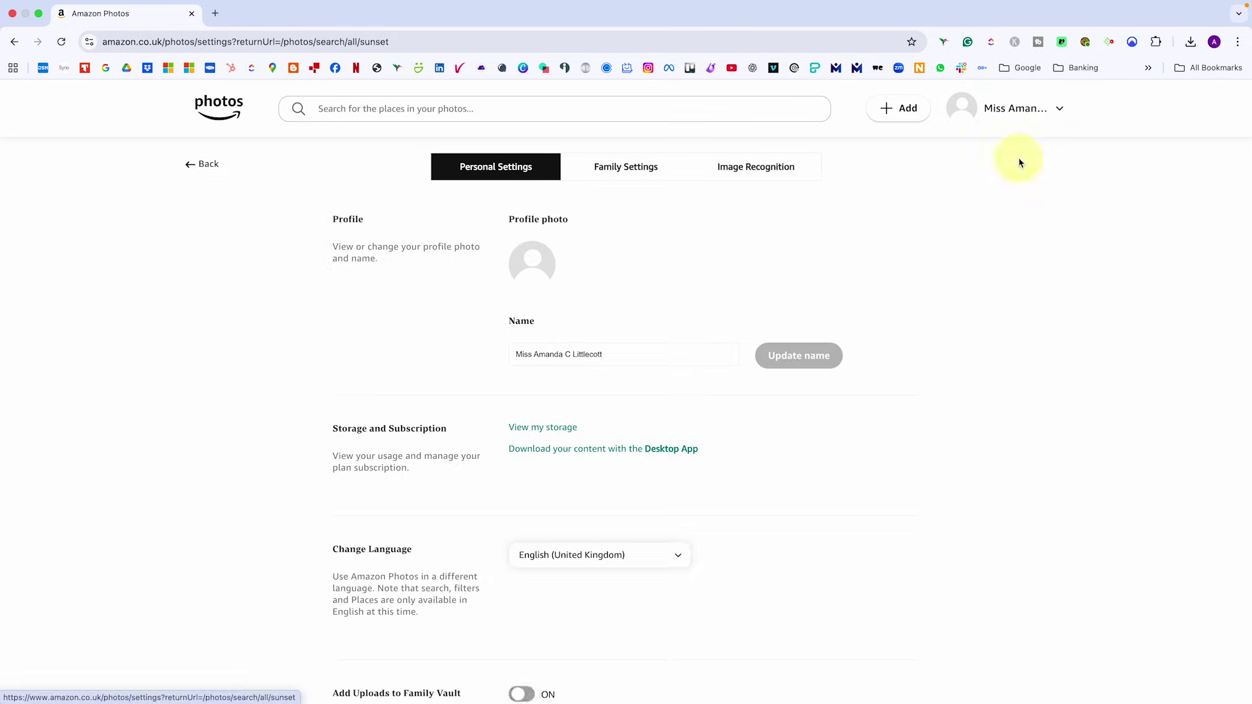
{"action": "left_click", "coordinate": [741, 172]}
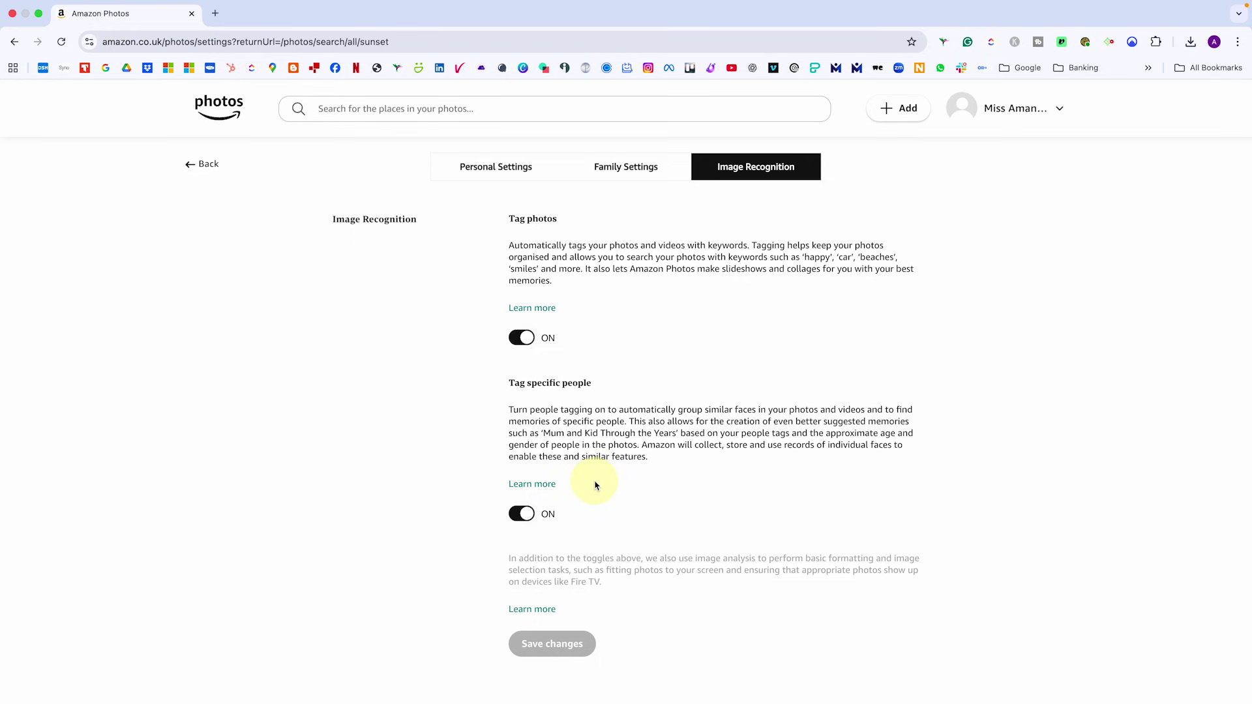
{"action": "scroll", "coordinate": [595, 484], "scroll_direction": "down", "scroll_amount": 1}
{"action": "scroll", "coordinate": [595, 486], "scroll_direction": "up", "scroll_amount": 1}
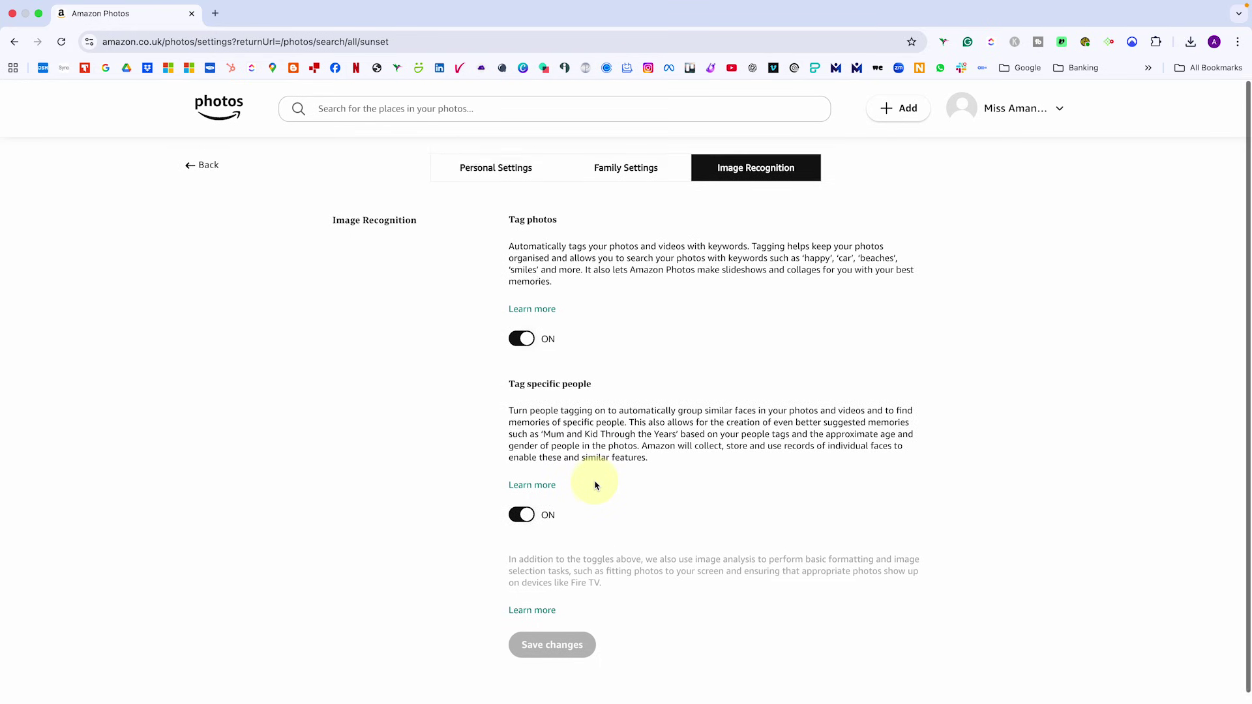
{"action": "left_click", "coordinate": [193, 168]}
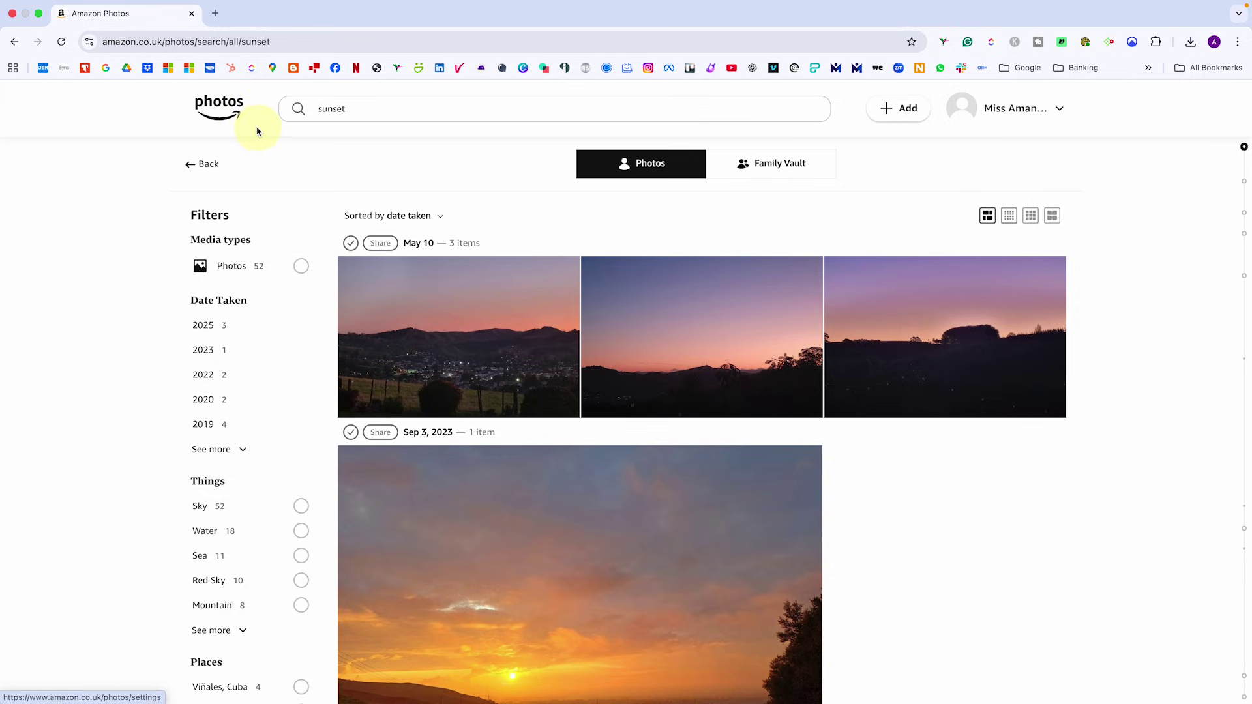
Leave Settings for the Photos library and open the Family Vault's 4551 shared photos
{"action": "left_click", "coordinate": [210, 166]}
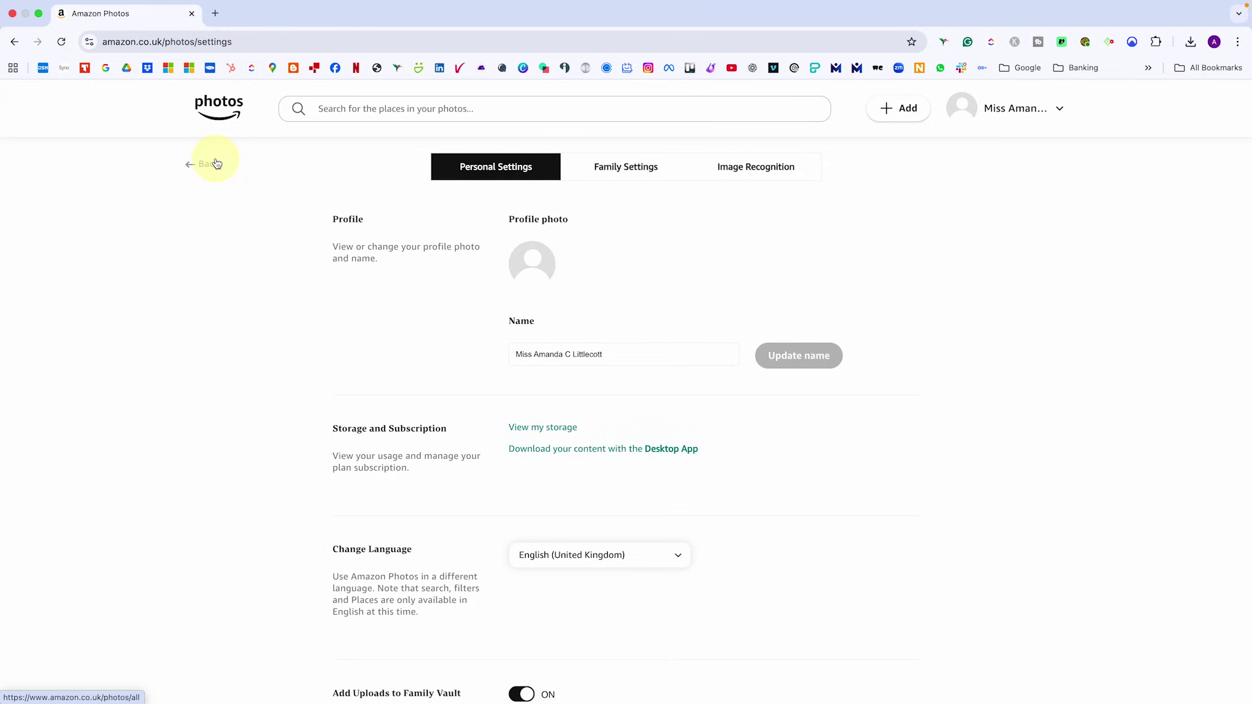
{"action": "left_click", "coordinate": [207, 165]}
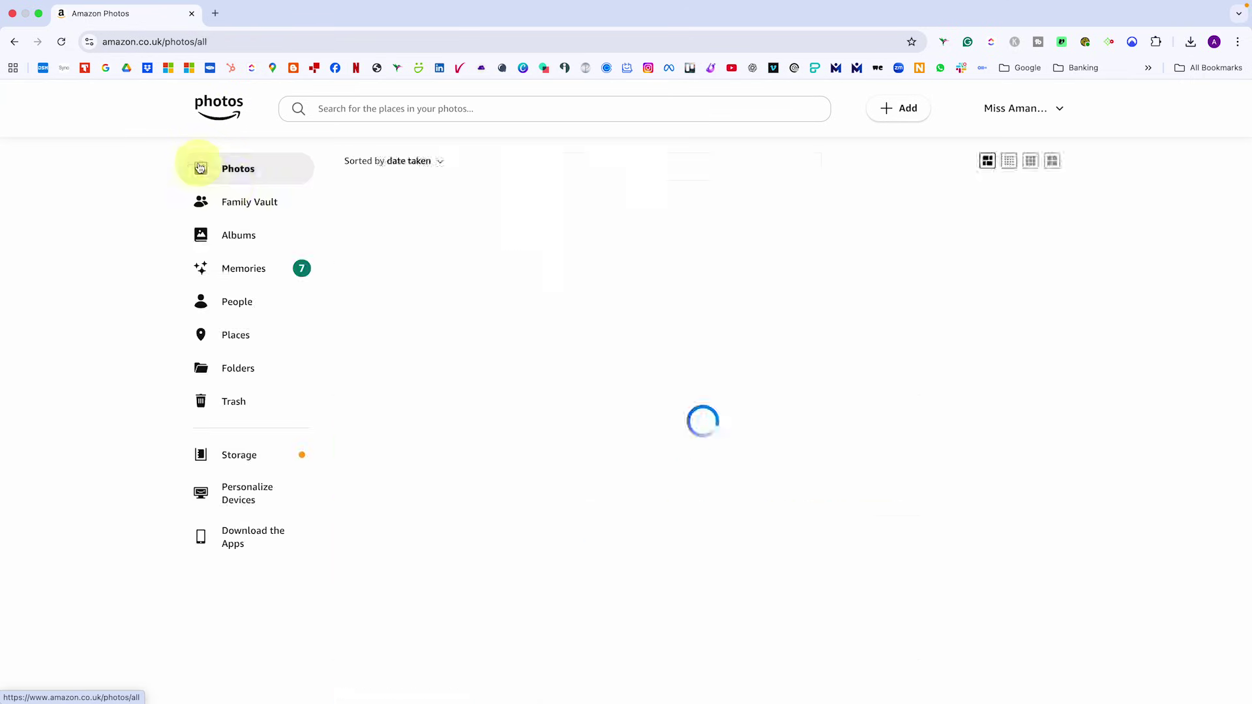
{"action": "left_click", "coordinate": [228, 203]}
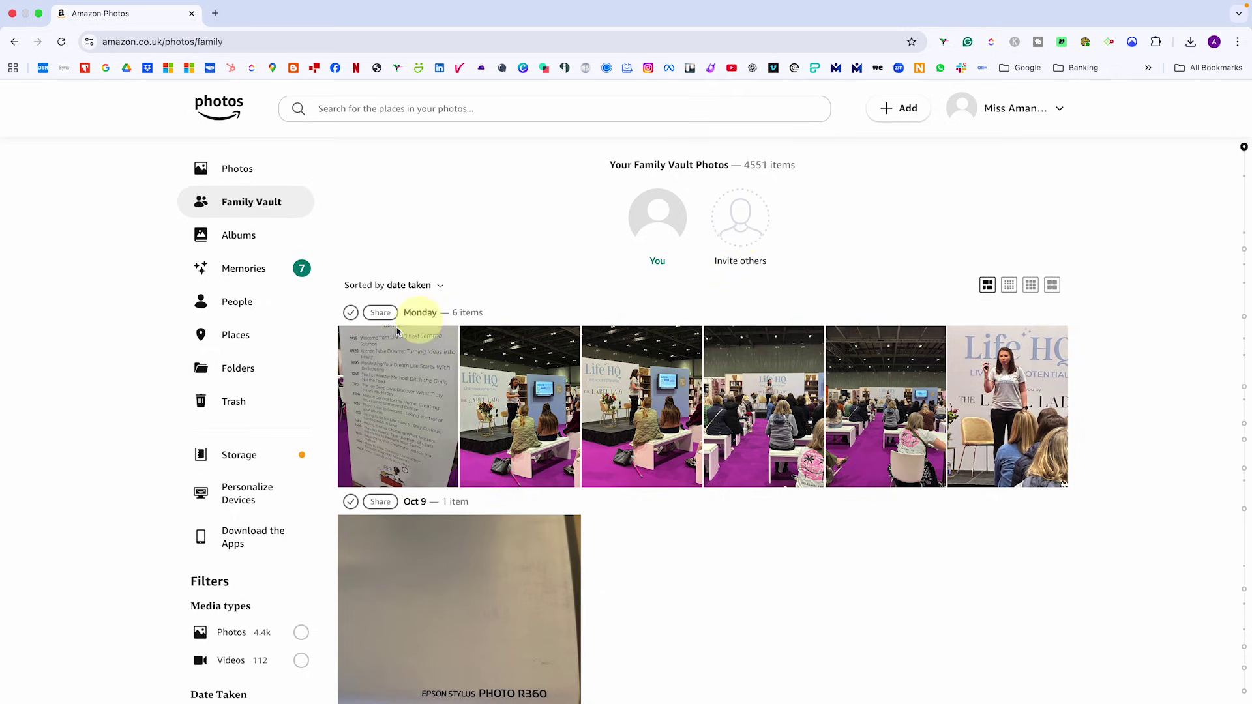
{"action": "left_click", "coordinate": [228, 244]}
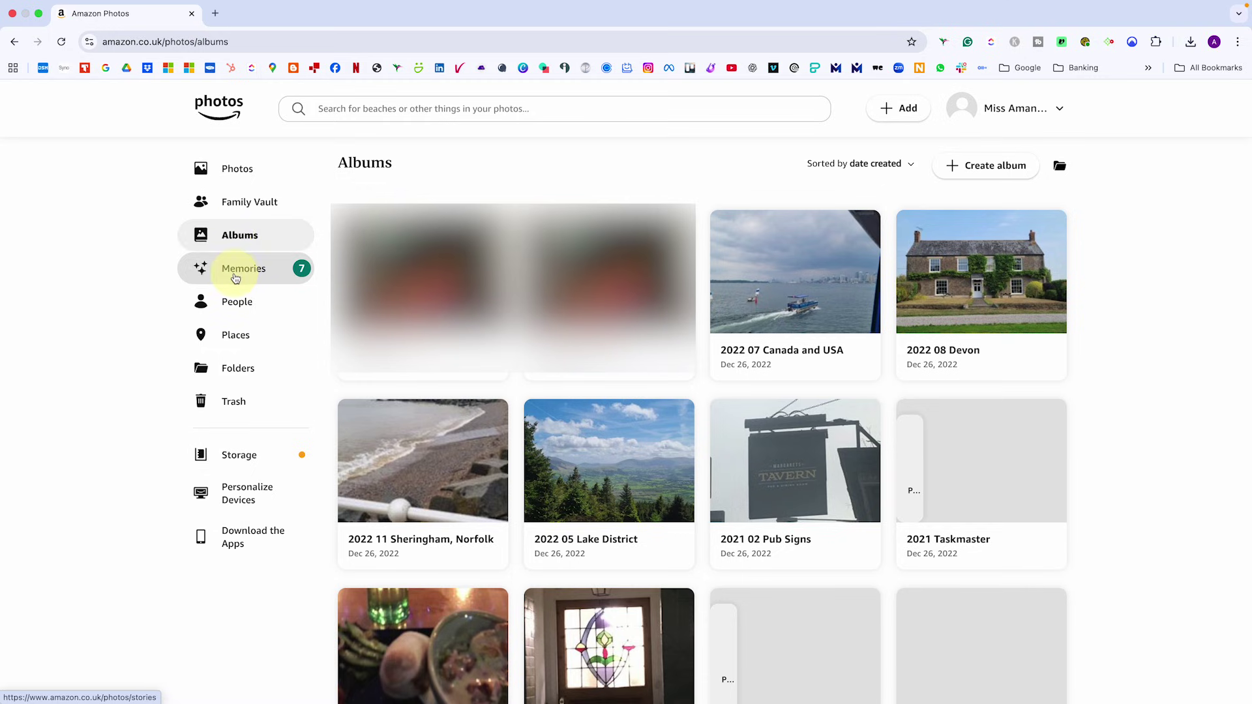
Move from the albums list to the Memories collection
{"action": "left_click", "coordinate": [236, 273]}
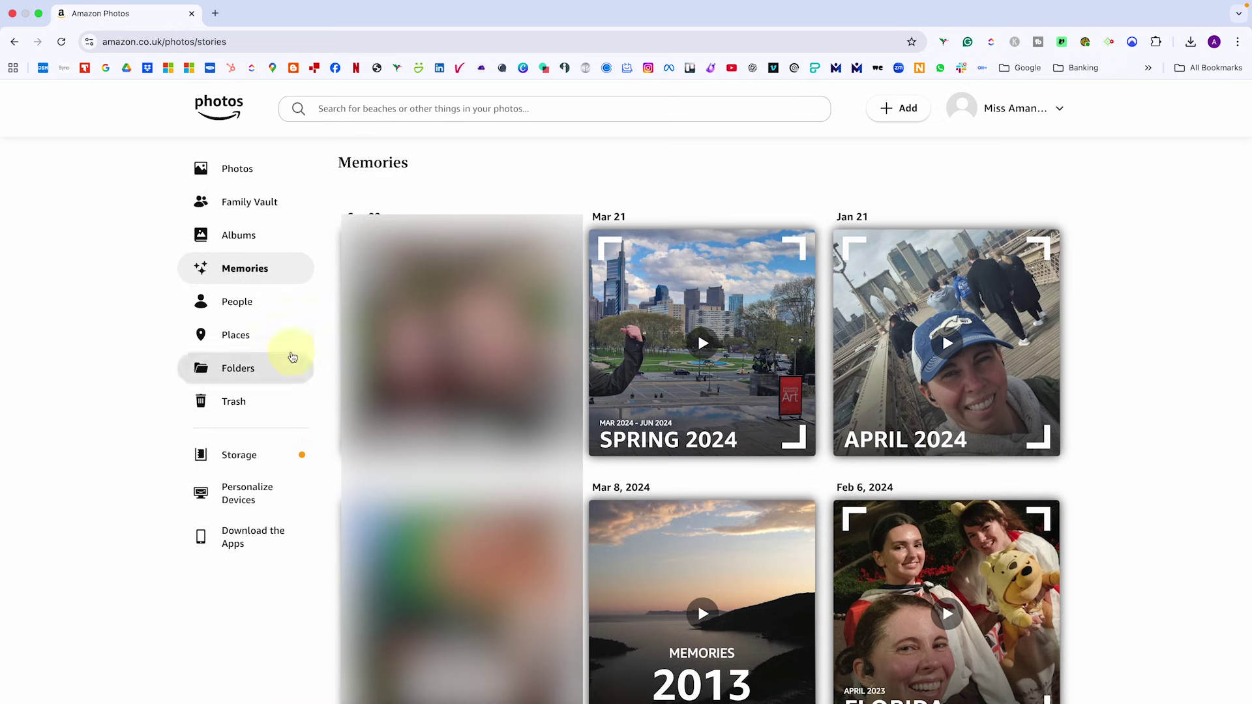
{"action": "left_click", "coordinate": [255, 307]}
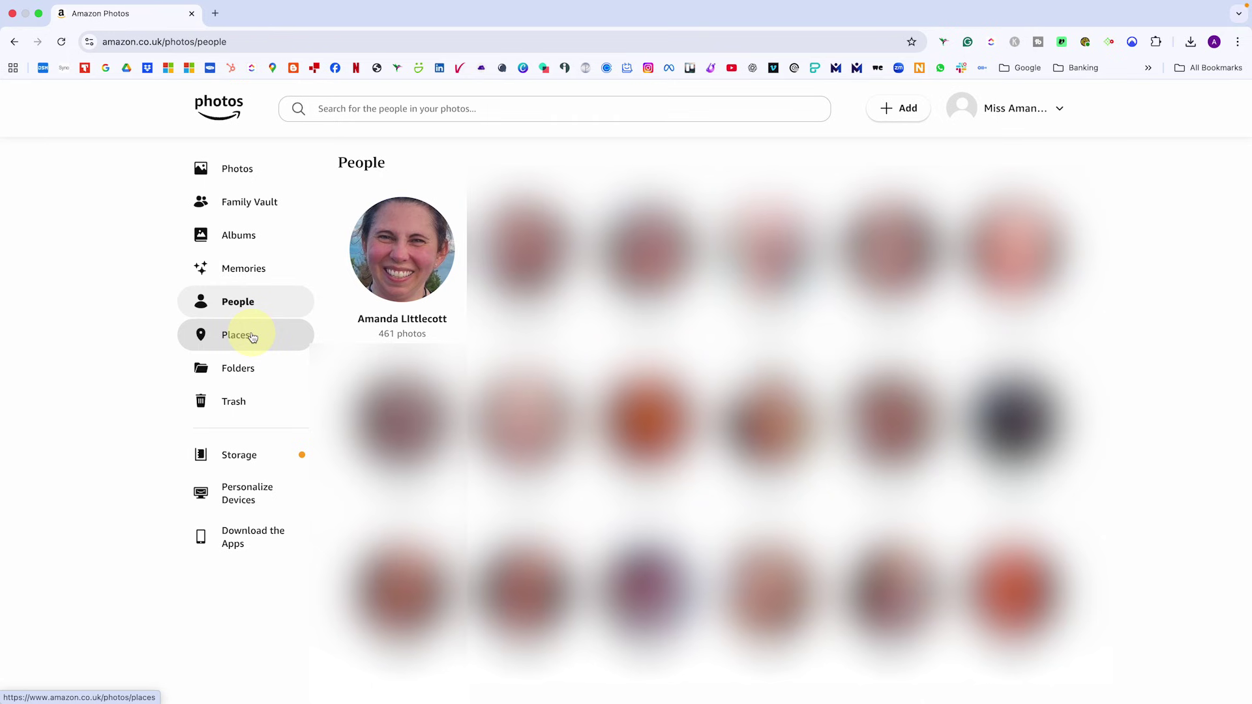
View photos by place, then open the Folders list with Backup, Documents, Pictures and Videos
{"action": "left_click", "coordinate": [253, 338]}
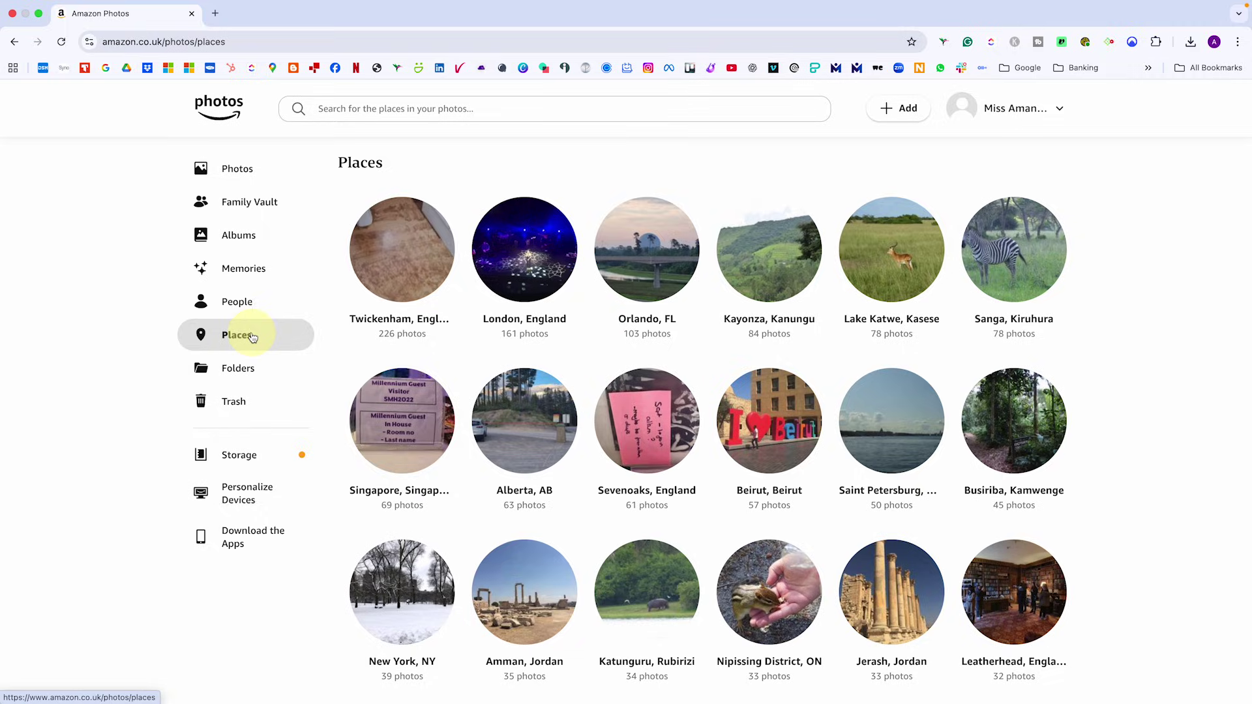
{"action": "left_click", "coordinate": [245, 368]}
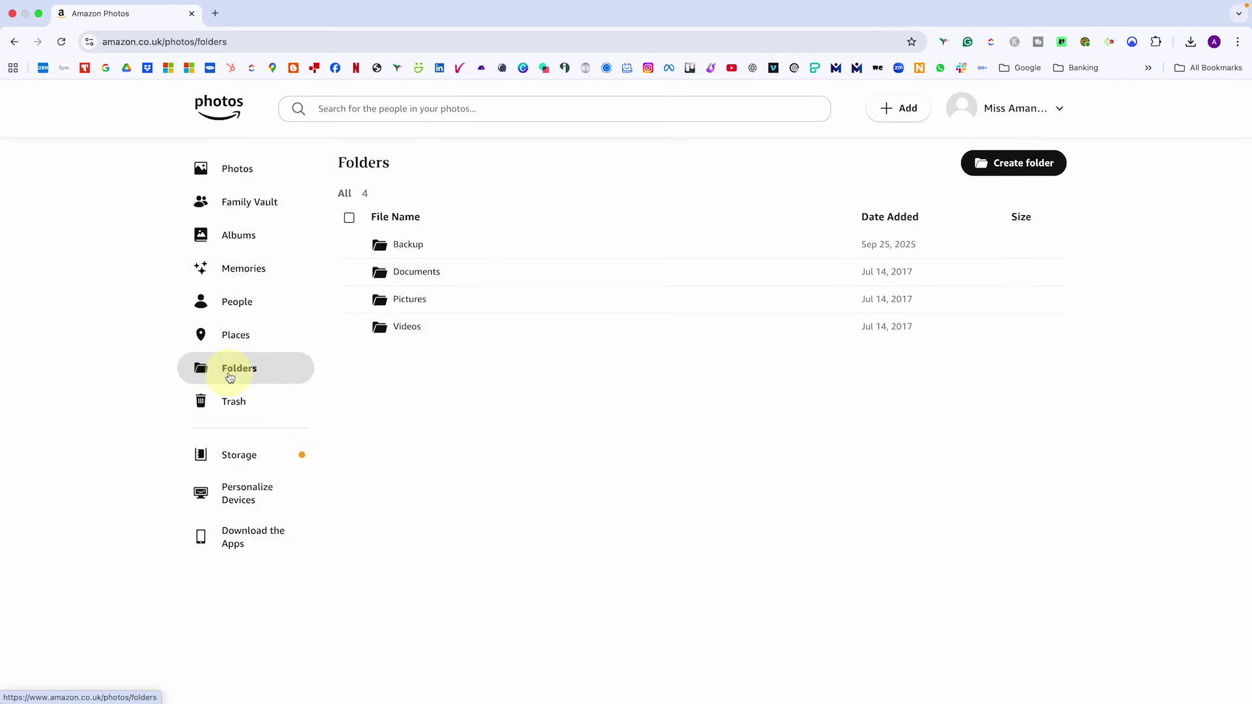
{"action": "left_click", "coordinate": [229, 181]}
{"action": "scroll", "coordinate": [233, 389], "scroll_direction": "down", "scroll_amount": 2}
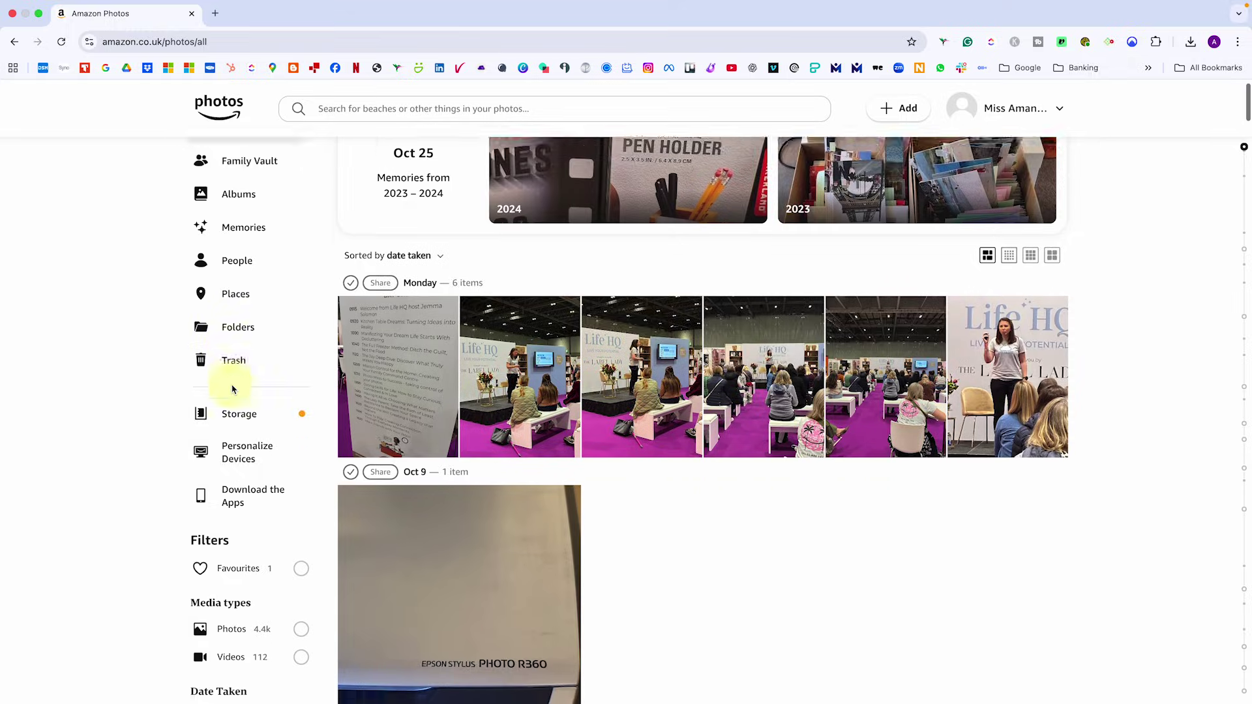
{"action": "scroll", "coordinate": [233, 390], "scroll_direction": "down", "scroll_amount": 5}
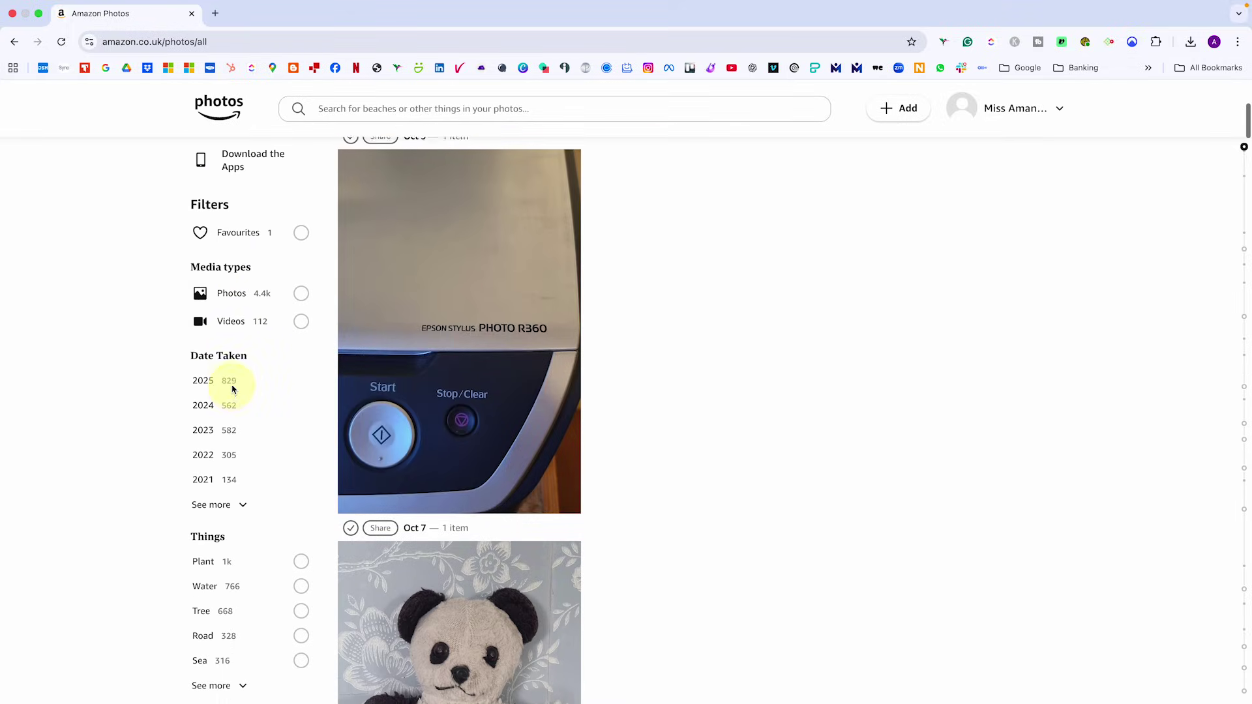
{"action": "scroll", "coordinate": [232, 390], "scroll_direction": "down", "scroll_amount": 4}
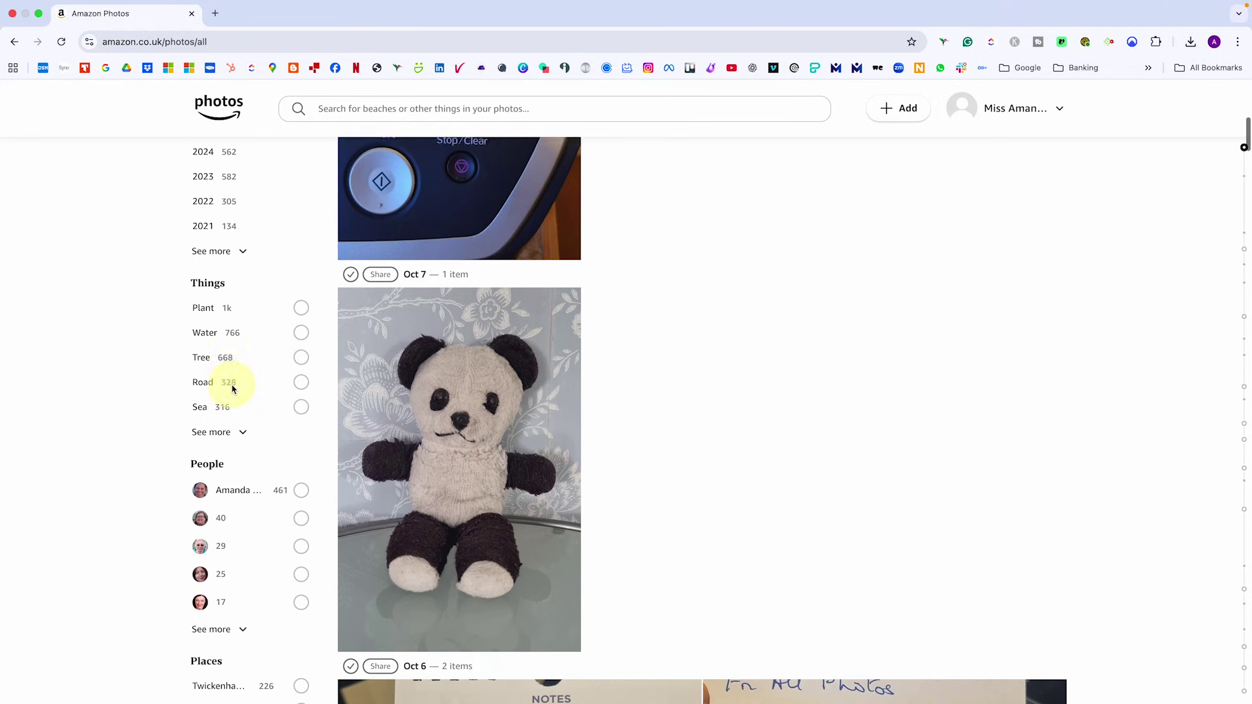
{"action": "scroll", "coordinate": [232, 389], "scroll_direction": "down", "scroll_amount": 3}
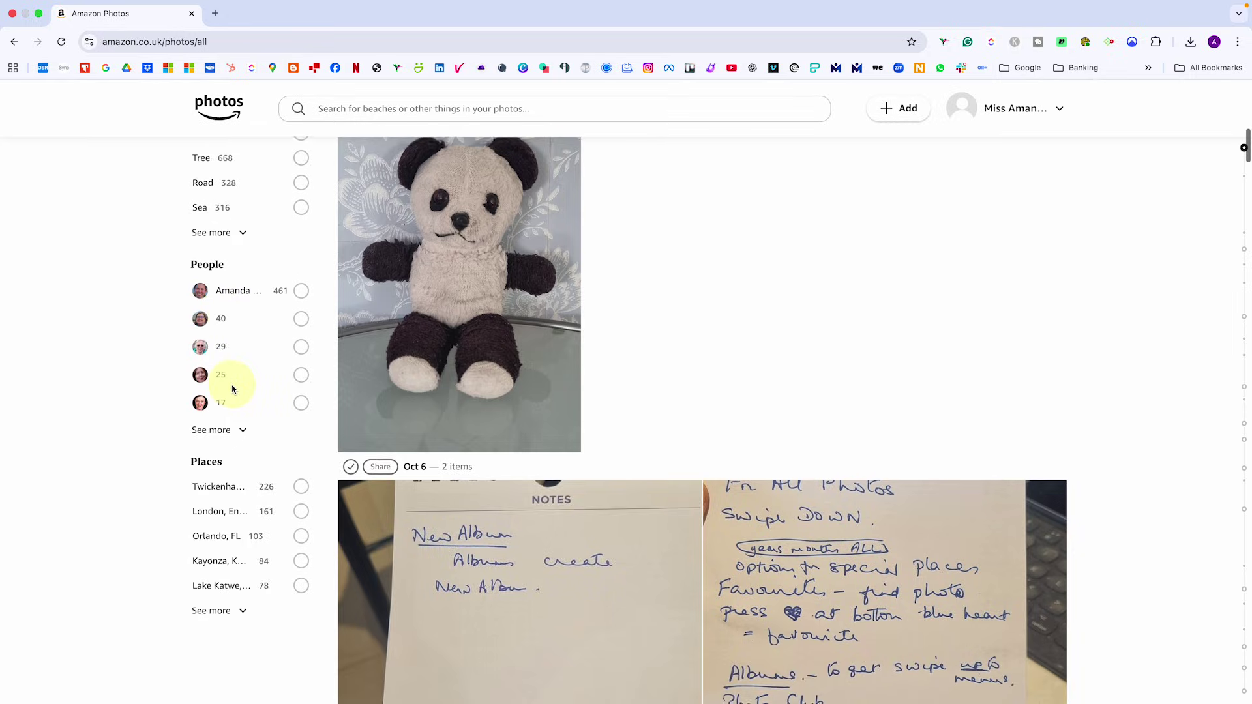
{"action": "scroll", "coordinate": [232, 390], "scroll_direction": "up", "scroll_amount": 3}
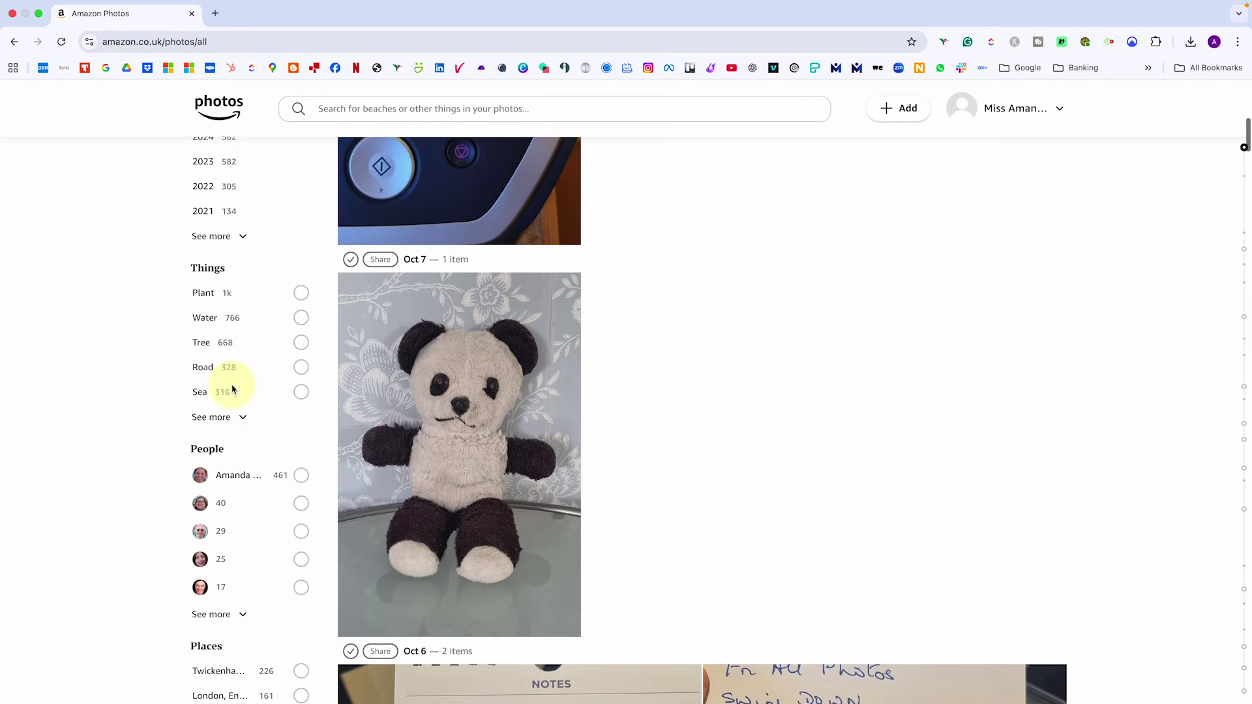
{"action": "scroll", "coordinate": [233, 389], "scroll_direction": "up", "scroll_amount": 4}
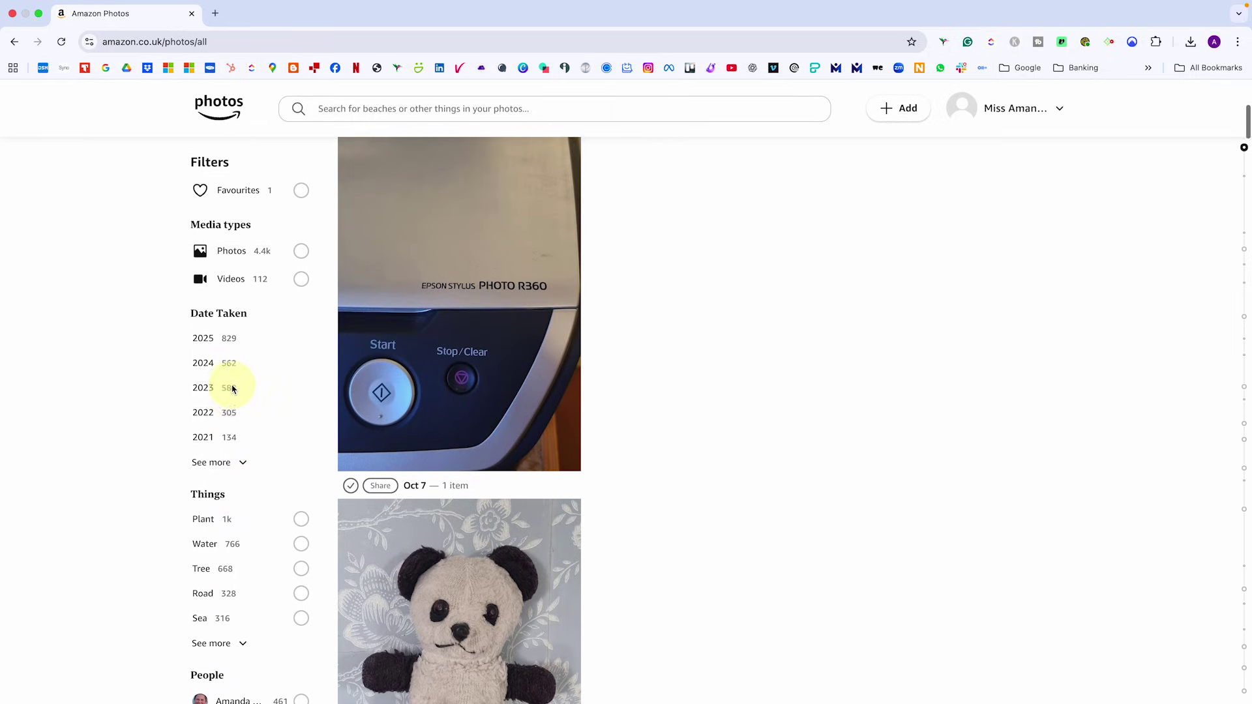
{"action": "scroll", "coordinate": [232, 389], "scroll_direction": "up", "scroll_amount": 7}
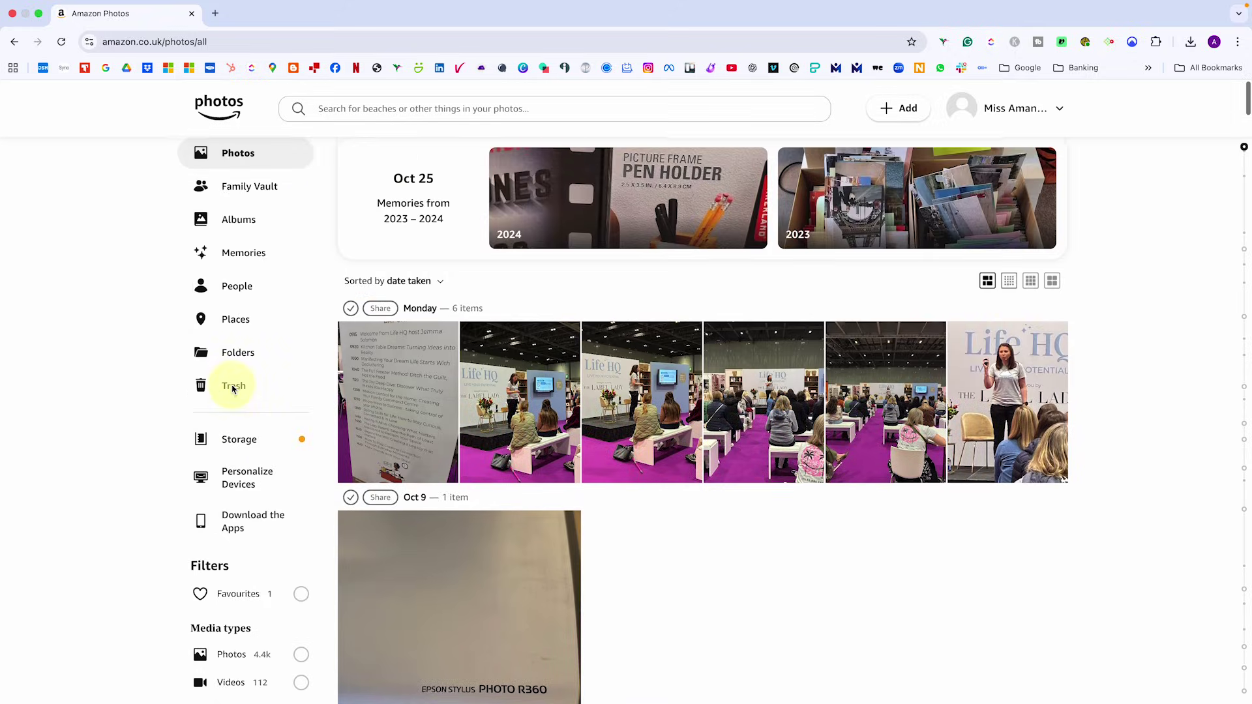
{"action": "scroll", "coordinate": [233, 389], "scroll_direction": "down", "scroll_amount": 5}
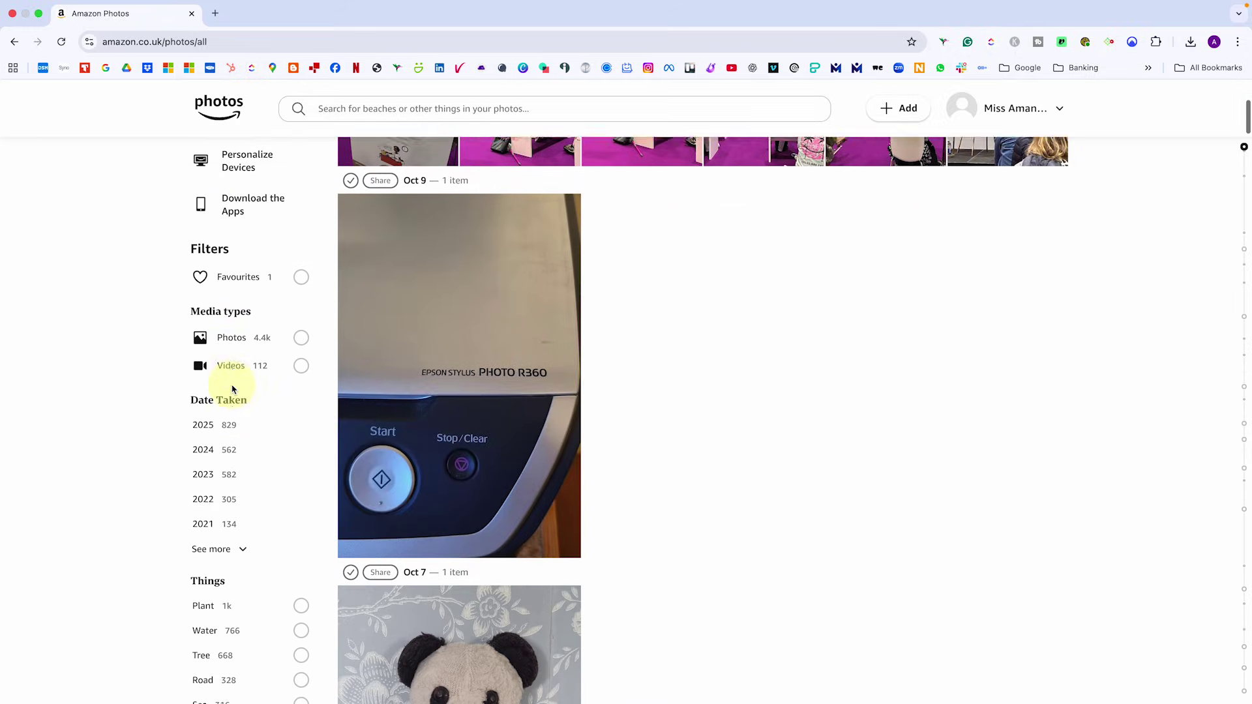
{"action": "scroll", "coordinate": [233, 389], "scroll_direction": "down", "scroll_amount": 3}
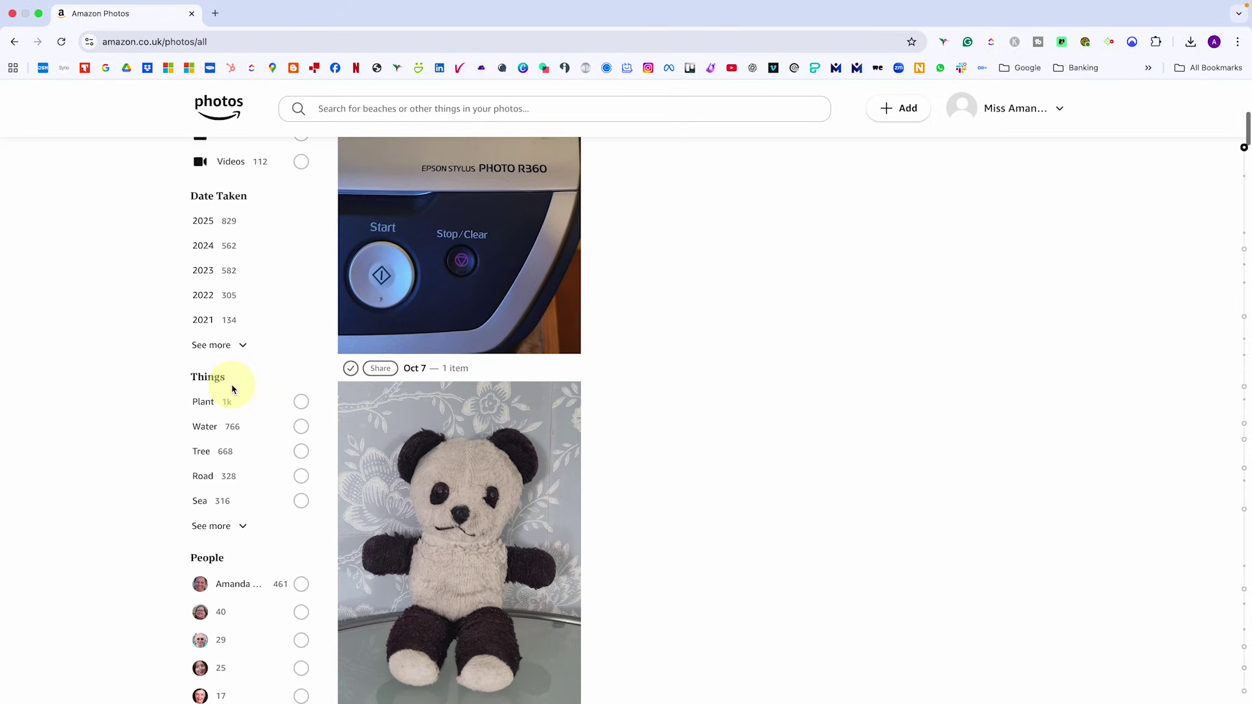
Open the panda teddy photo and show its details: 20251007_172919.jpg, 3 MB, taken Oct 7, 2025
{"action": "left_click", "coordinate": [435, 471]}
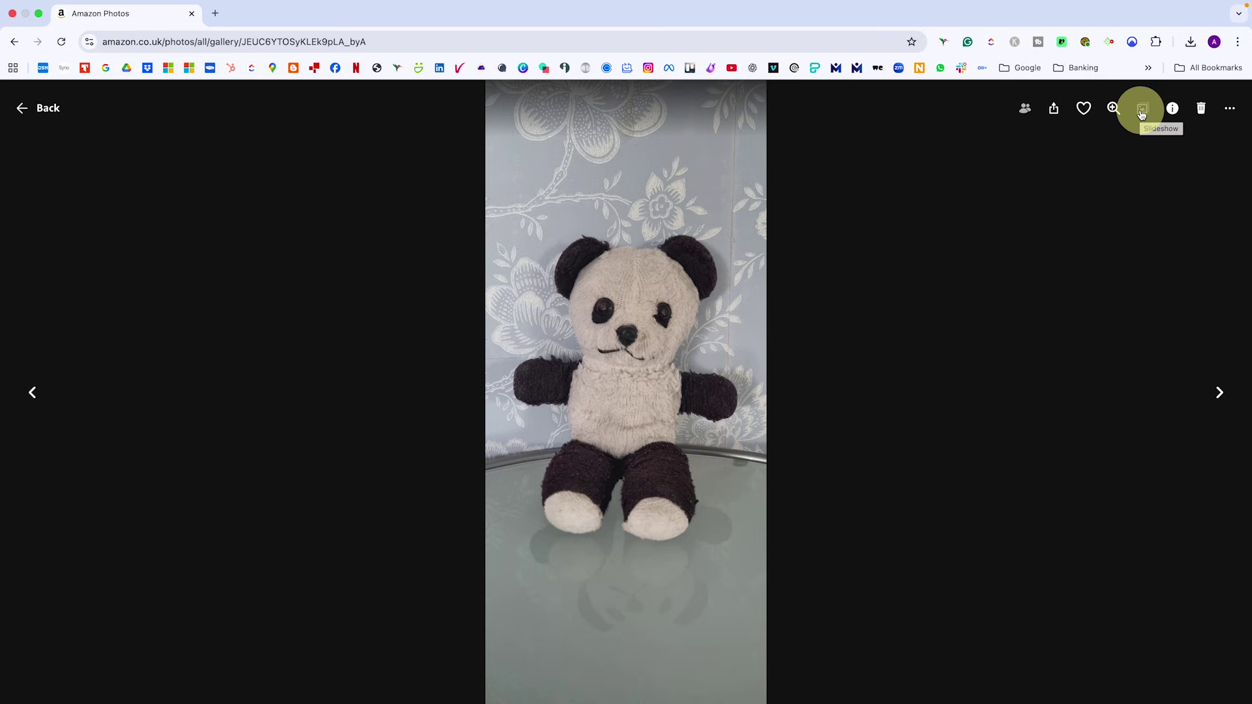
{"action": "left_click", "coordinate": [1173, 109]}
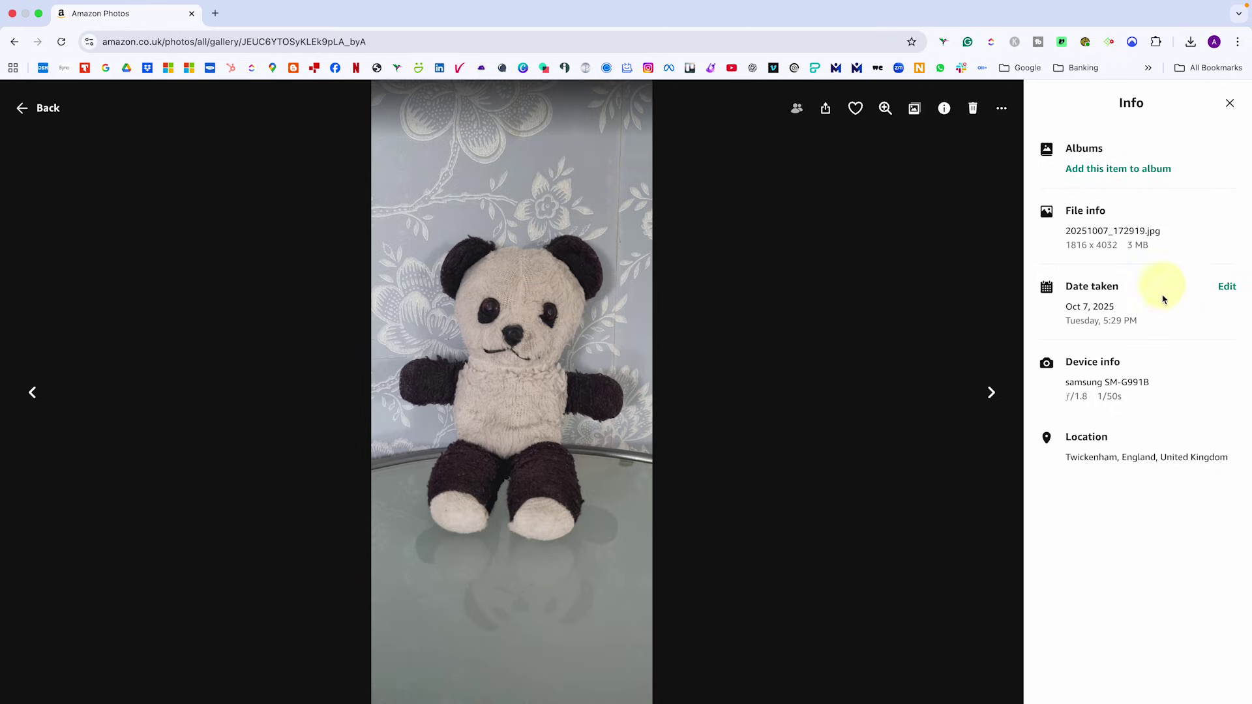
Open the panda photo in the editor and add a widened radial focus blur around the bear
{"action": "left_click", "coordinate": [1003, 110]}
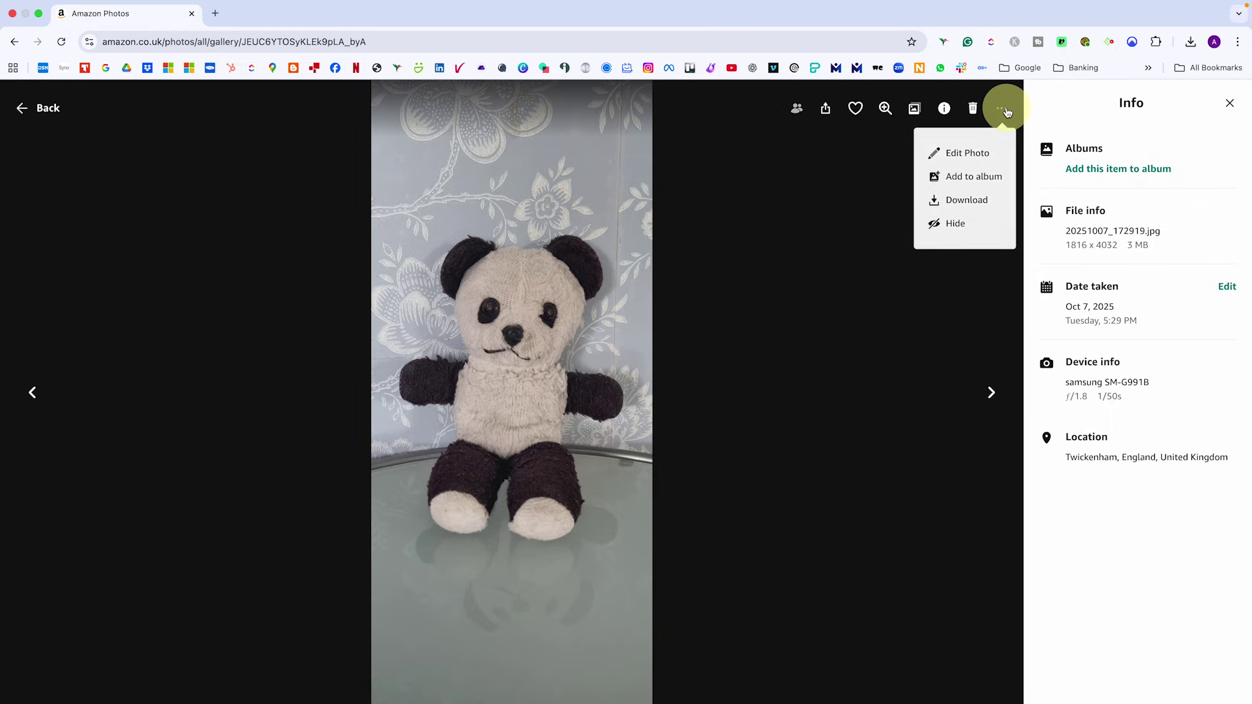
{"action": "left_click", "coordinate": [971, 153]}
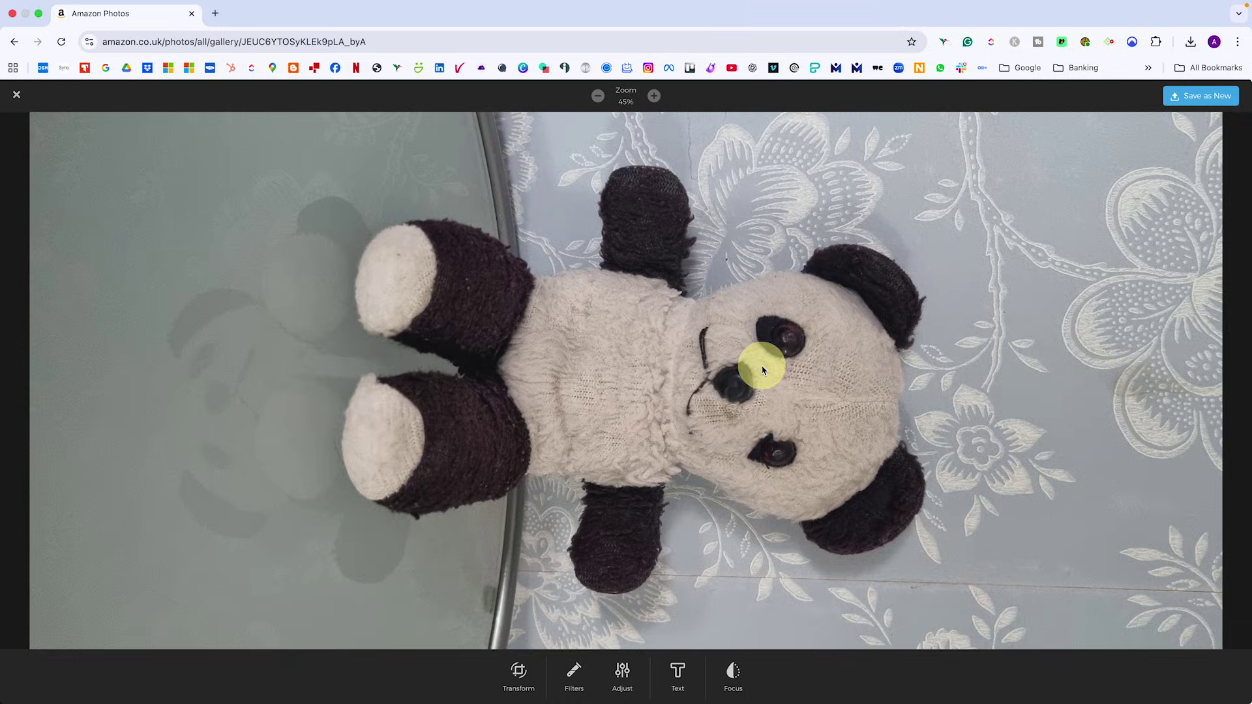
{"action": "left_click", "coordinate": [728, 680]}
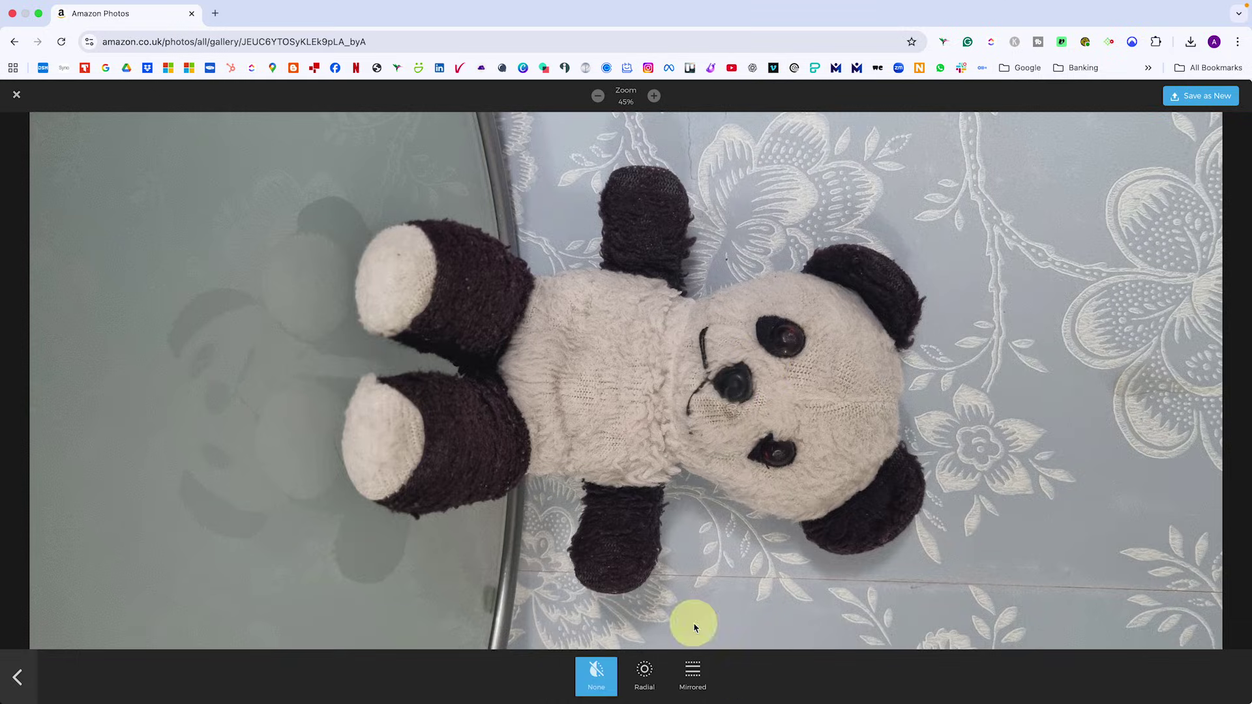
{"action": "left_click", "coordinate": [644, 675]}
{"action": "left_click_drag", "start_coordinate": [756, 378], "coordinate": [850, 390]}
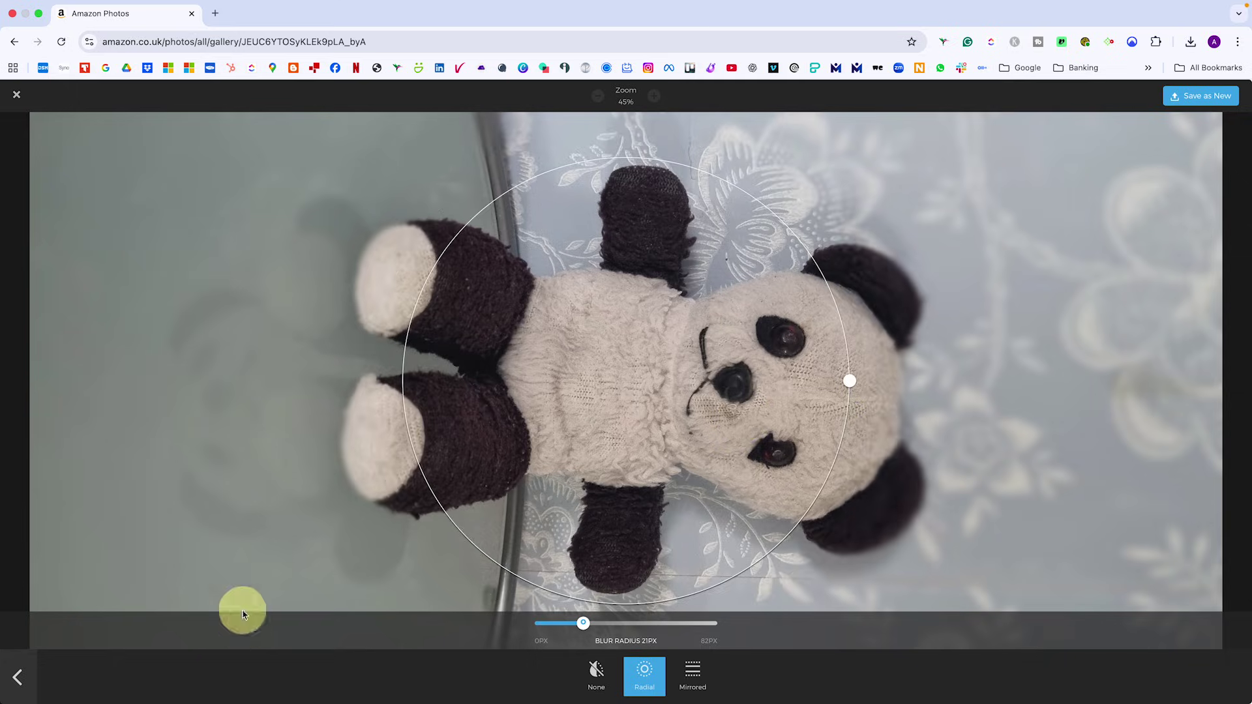
{"action": "left_click", "coordinate": [20, 676]}
Rotate the panda photo upright to portrait
{"action": "left_click", "coordinate": [523, 674]}
{"action": "left_click", "coordinate": [643, 108]}
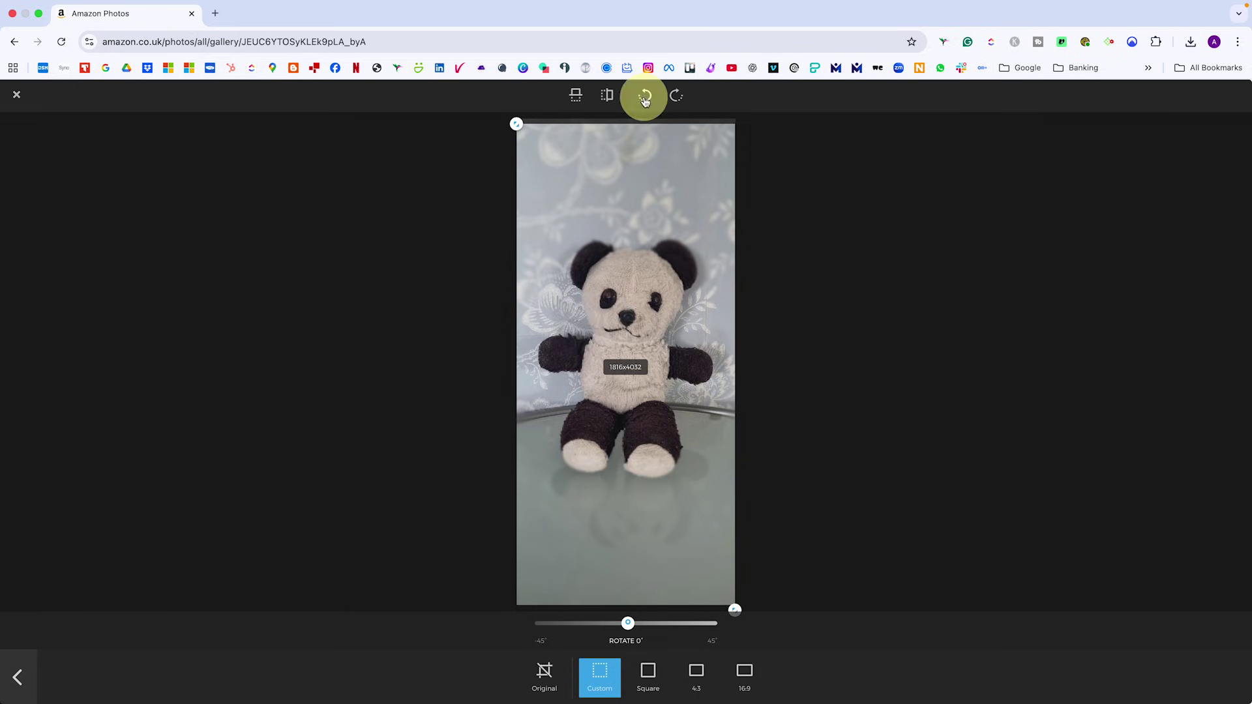
{"action": "left_click", "coordinate": [22, 675]}
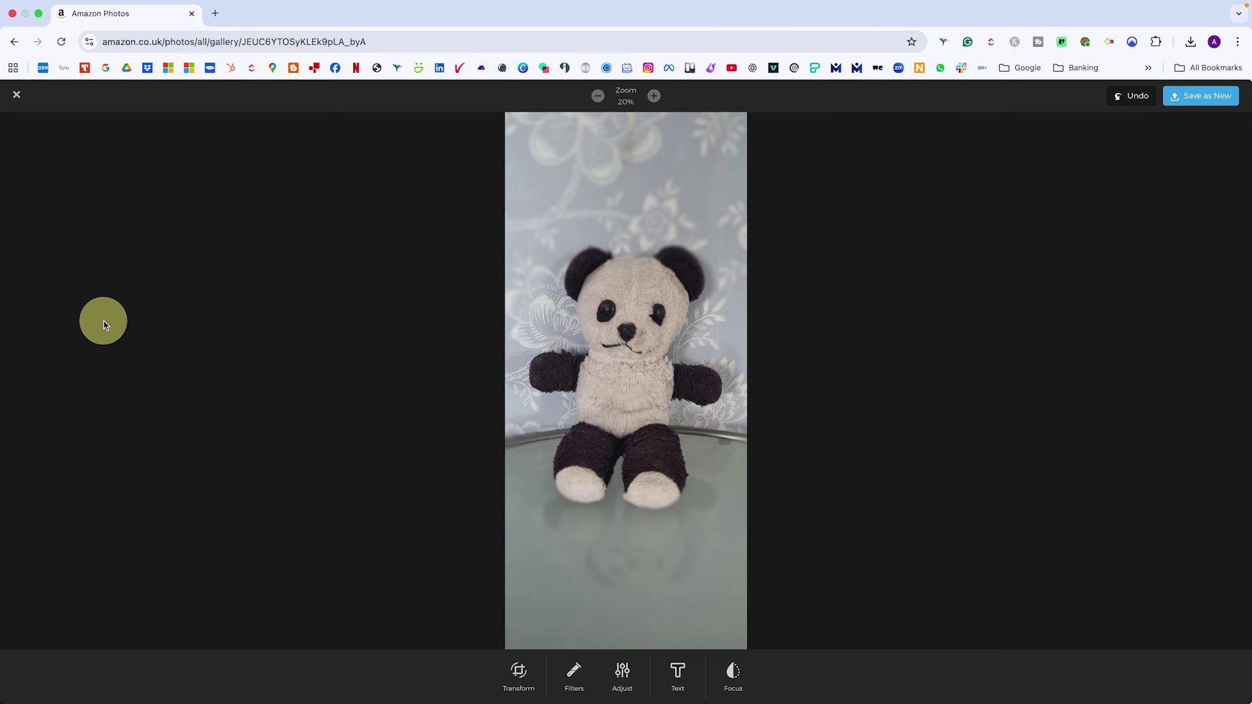
Save the edited panda photo as a new copy and return to the All photos gallery
{"action": "left_click", "coordinate": [1194, 96]}
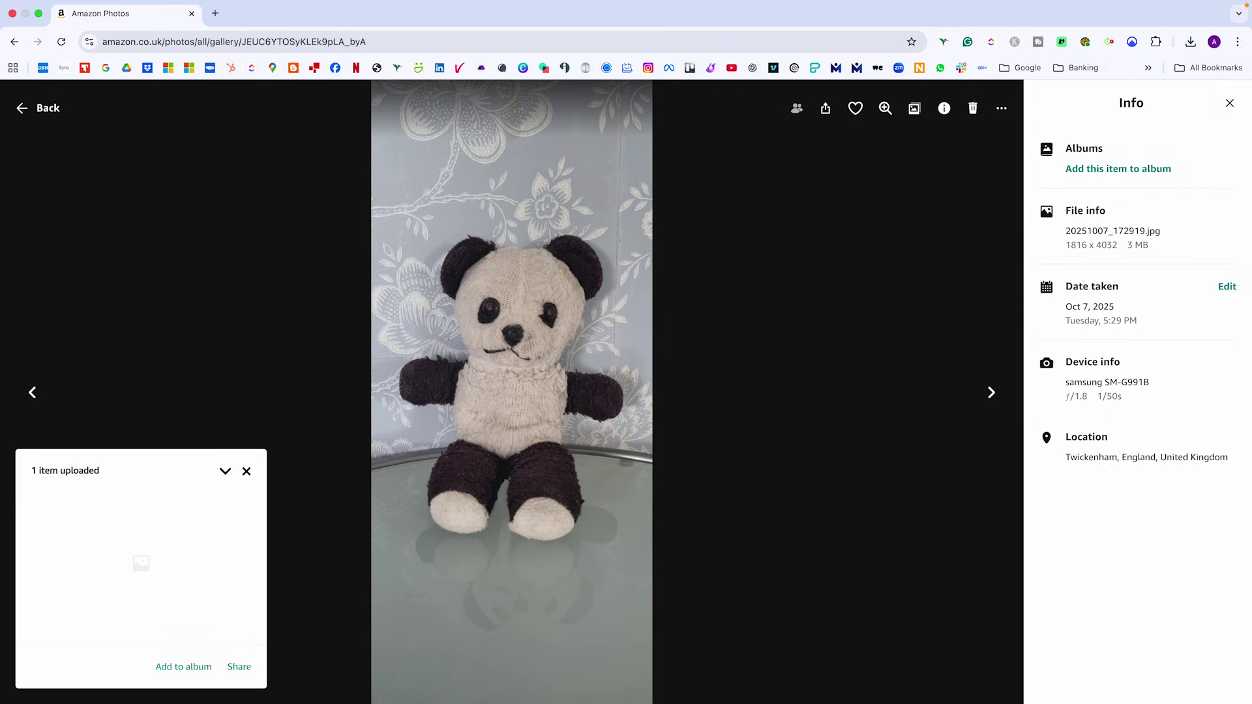
{"action": "left_click", "coordinate": [21, 108]}
{"action": "scroll", "coordinate": [242, 377], "scroll_direction": "up", "scroll_amount": 5}
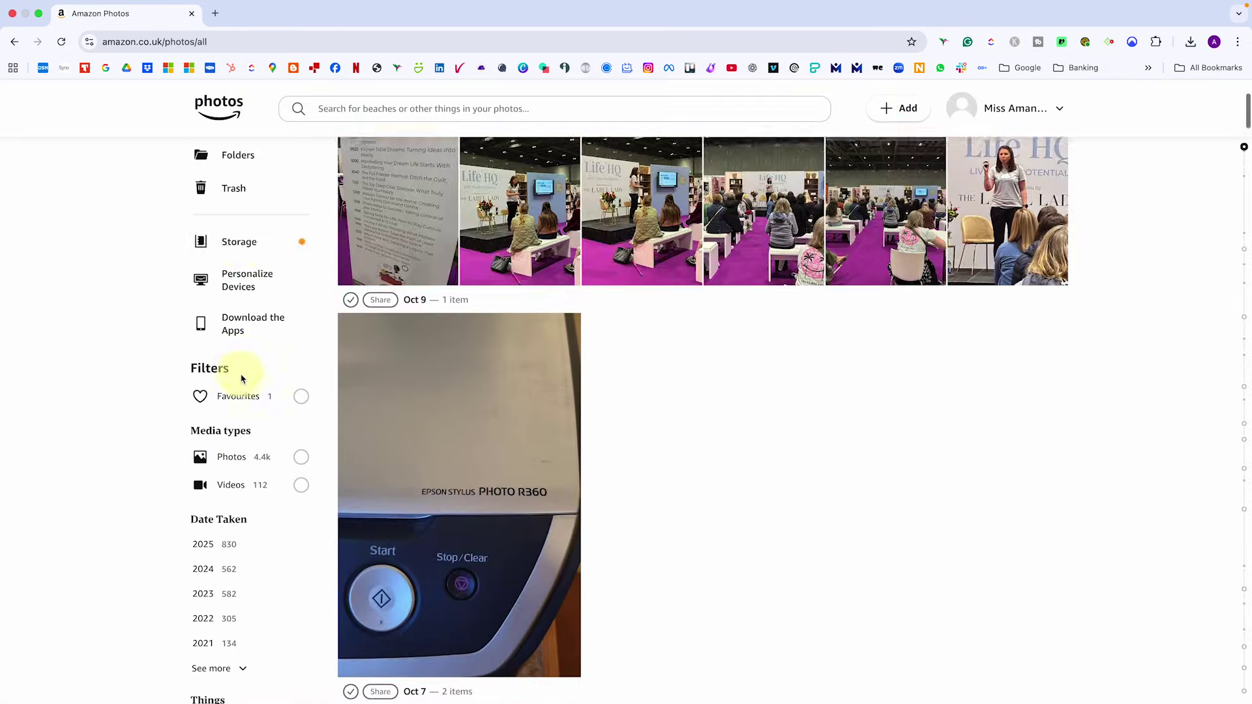
{"action": "left_click", "coordinate": [241, 252]}
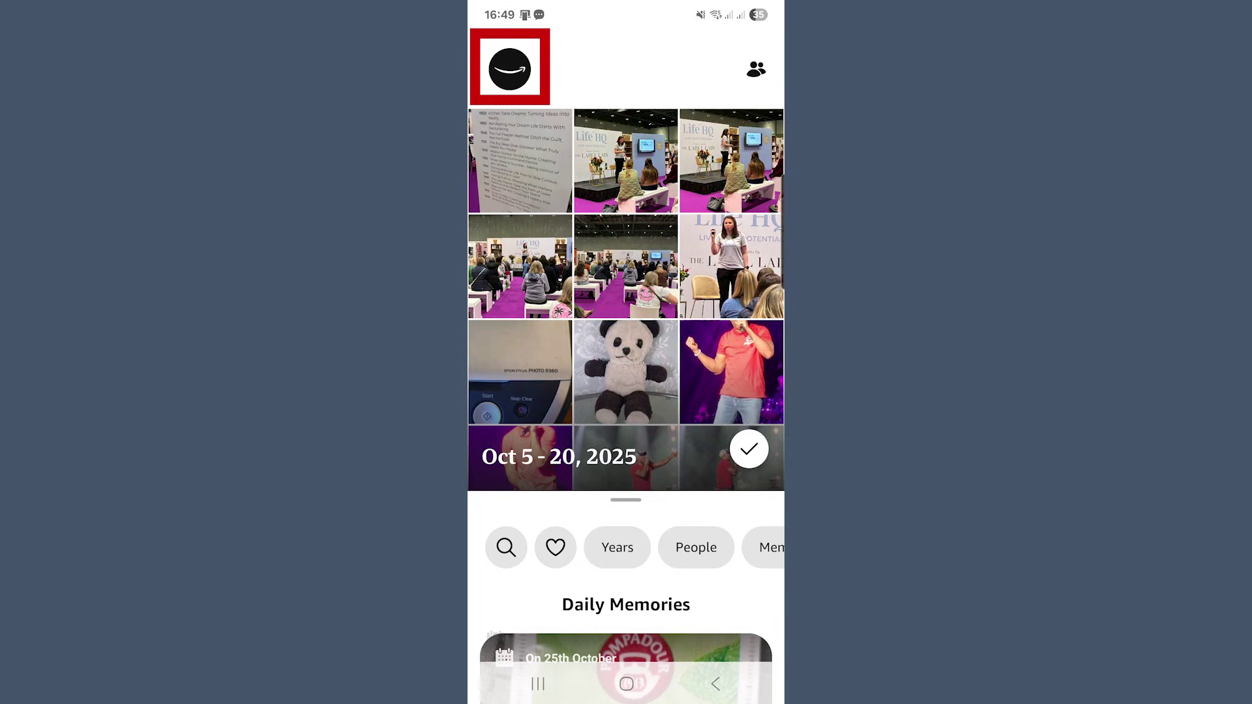
{"action": "left_click", "coordinate": [510, 68]}
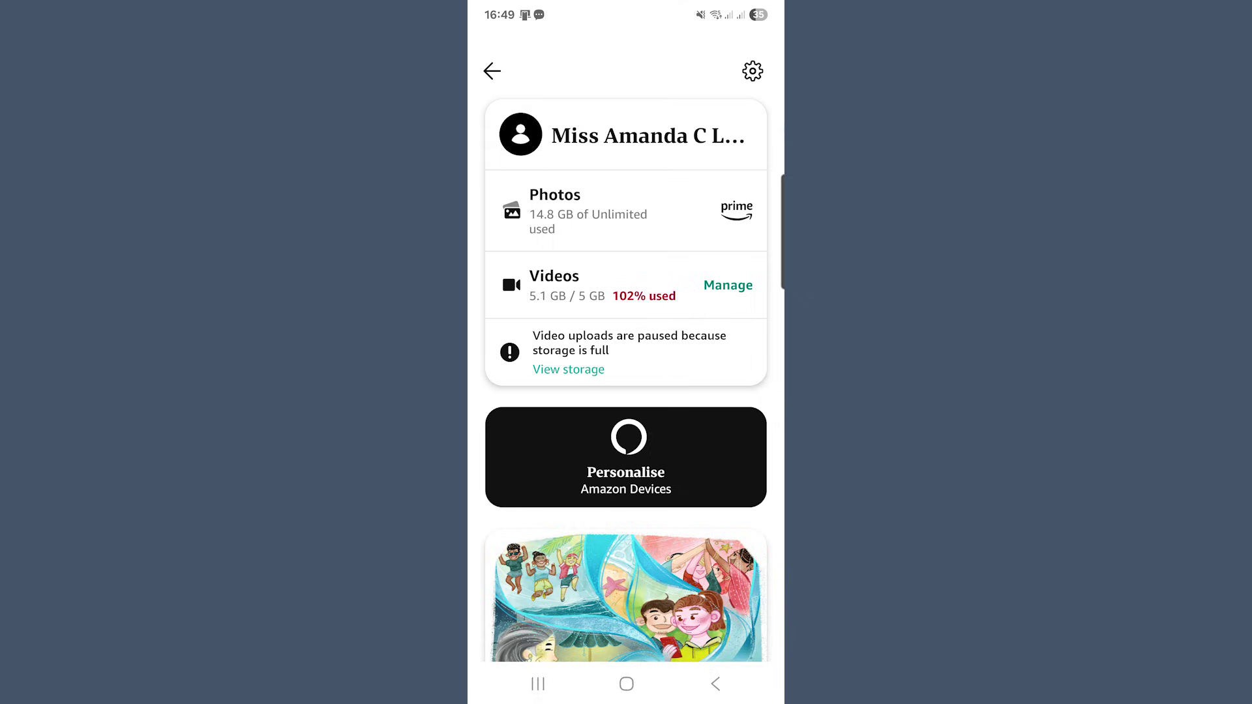
{"action": "left_click", "coordinate": [754, 69]}
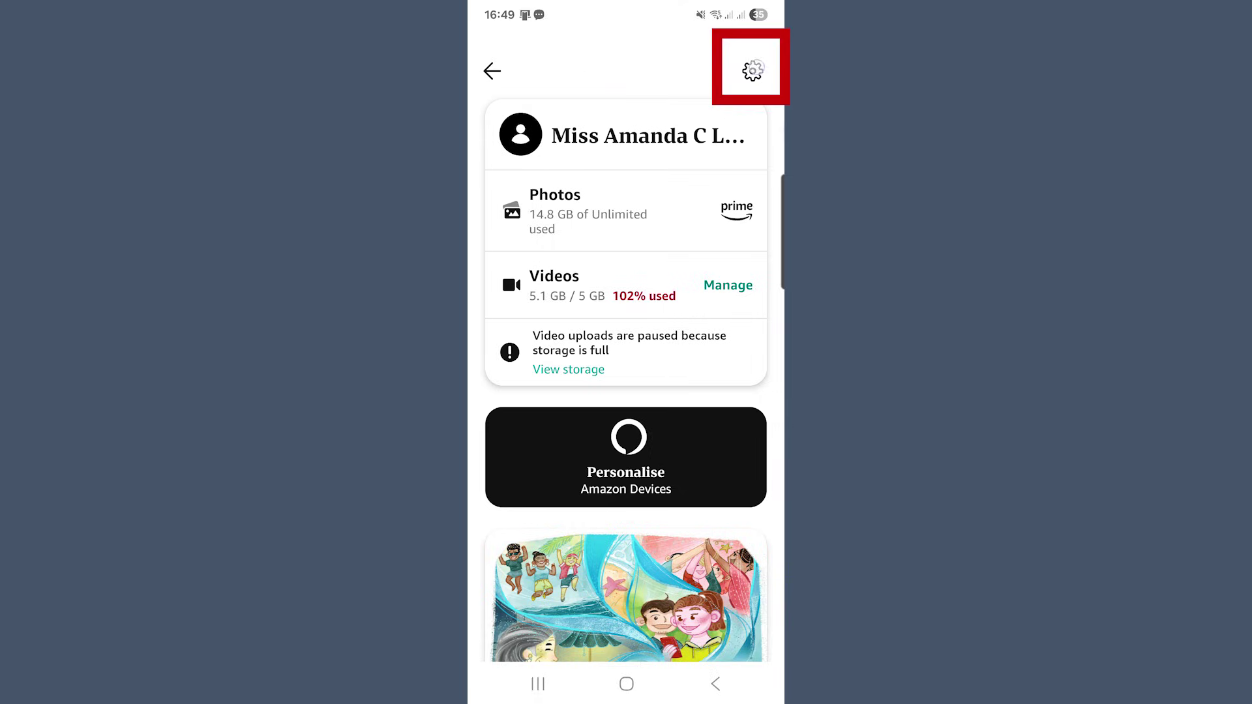
{"action": "left_click", "coordinate": [542, 285]}
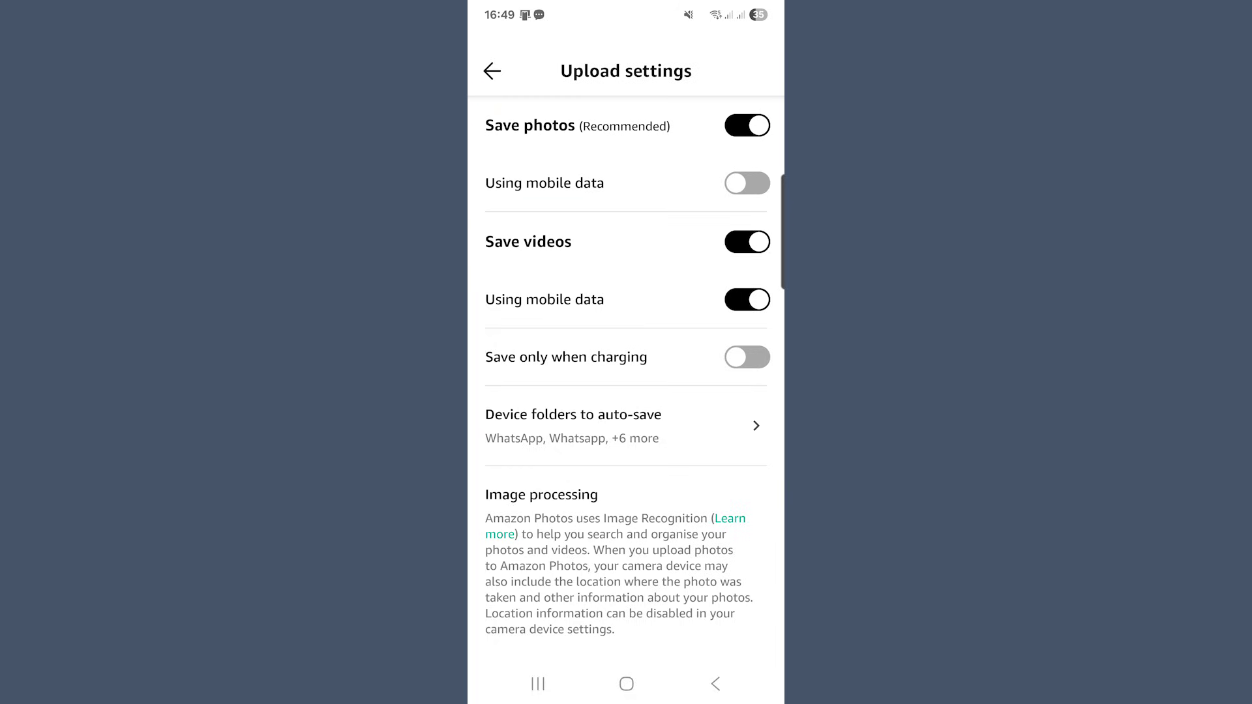
{"action": "left_click", "coordinate": [486, 68]}
{"action": "left_click", "coordinate": [491, 69]}
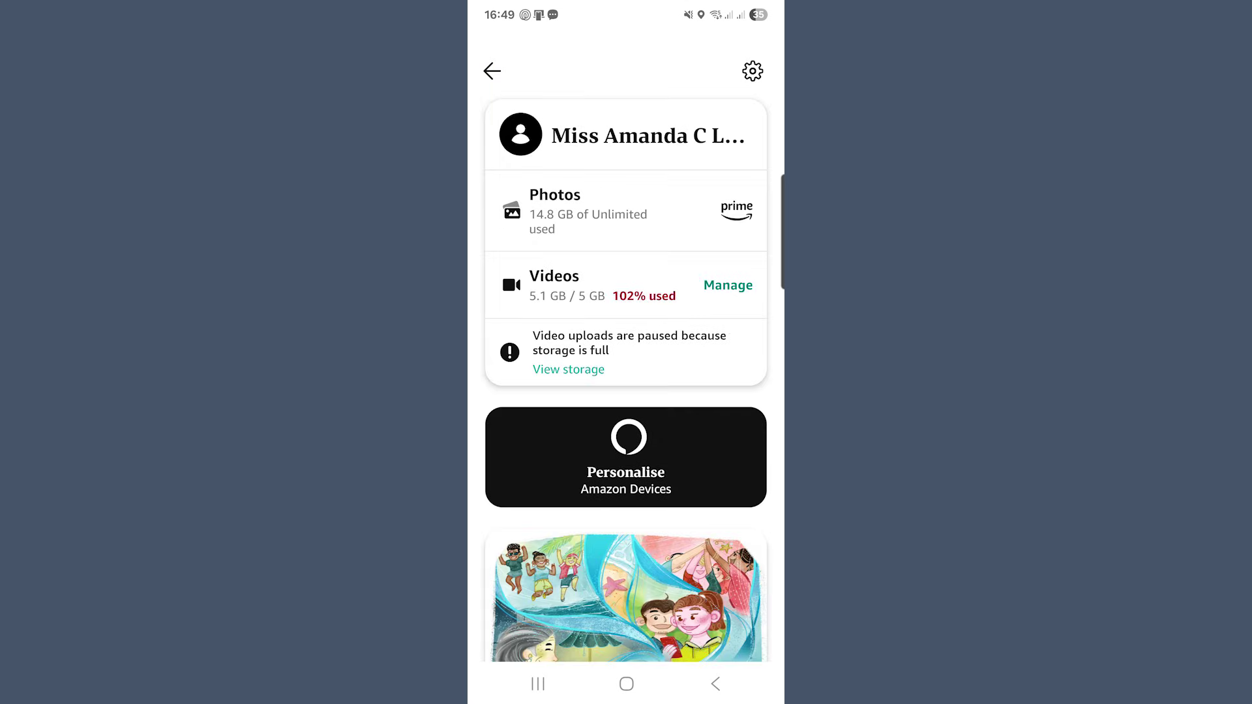
{"action": "left_click", "coordinate": [492, 70]}
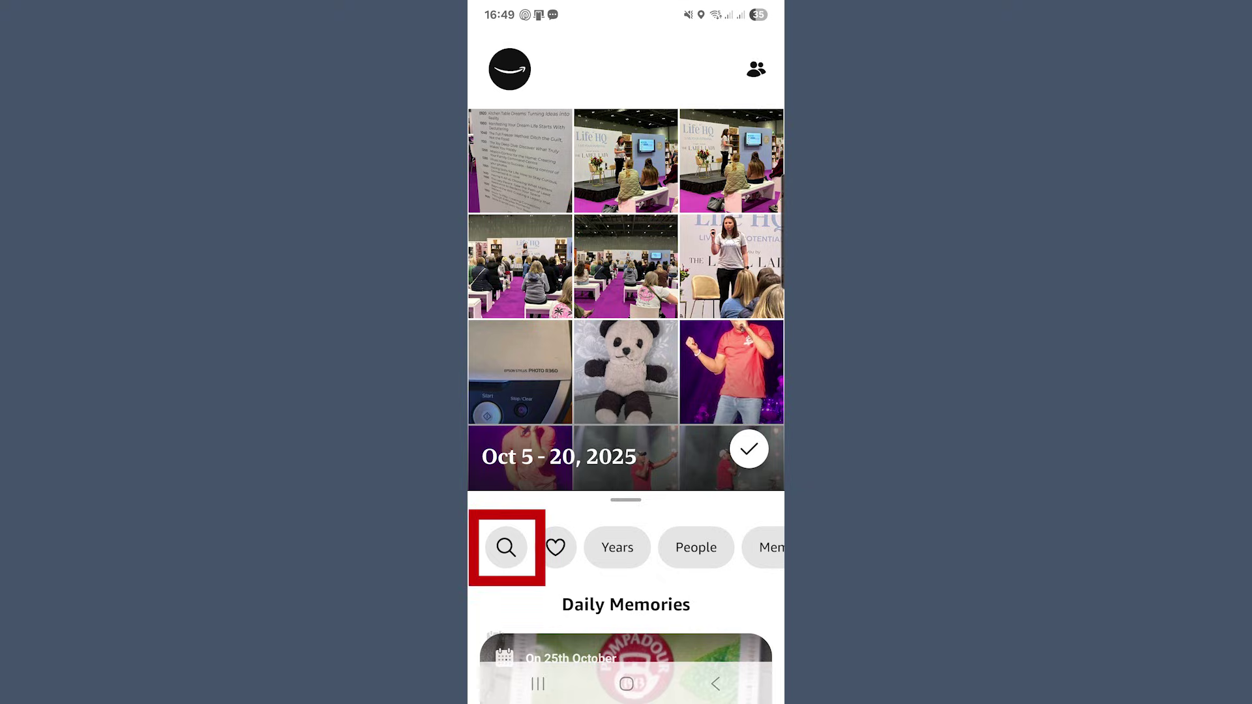
Search the mobile library for 'sunset' to show its 52 photos, then clear the search
{"action": "left_click", "coordinate": [506, 547]}
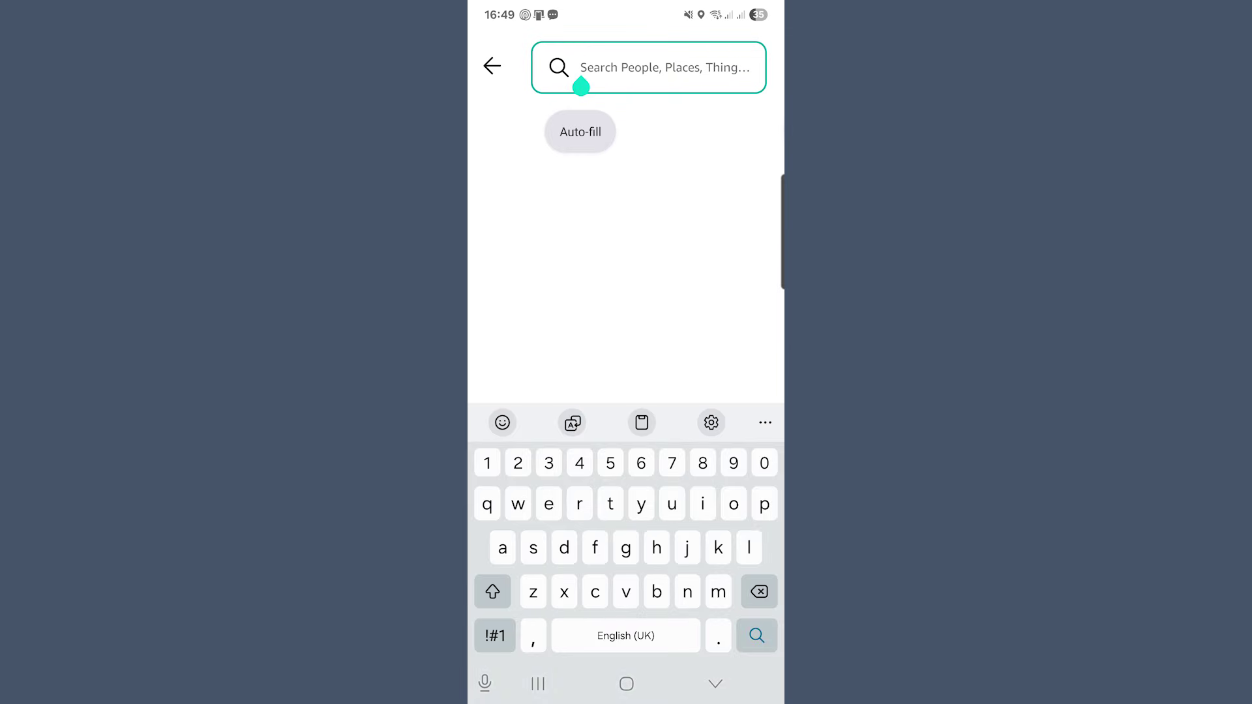
{"action": "type", "text": "sunset"}
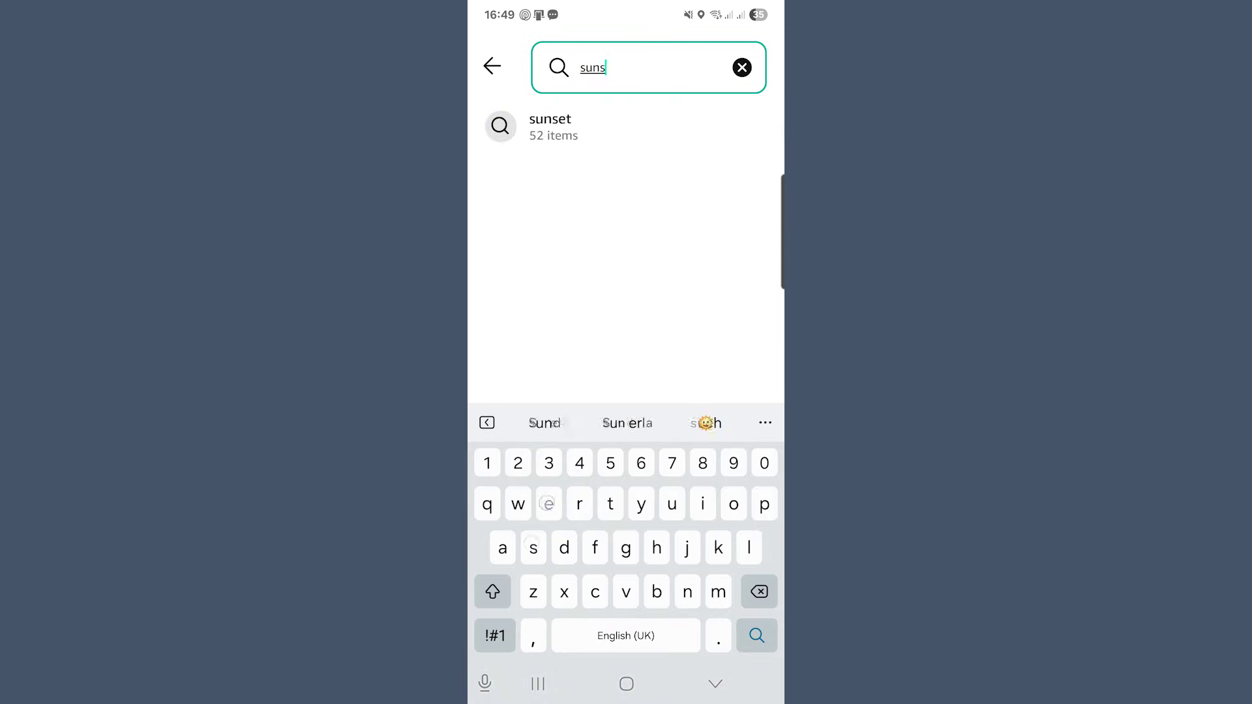
{"action": "left_click", "coordinate": [553, 126]}
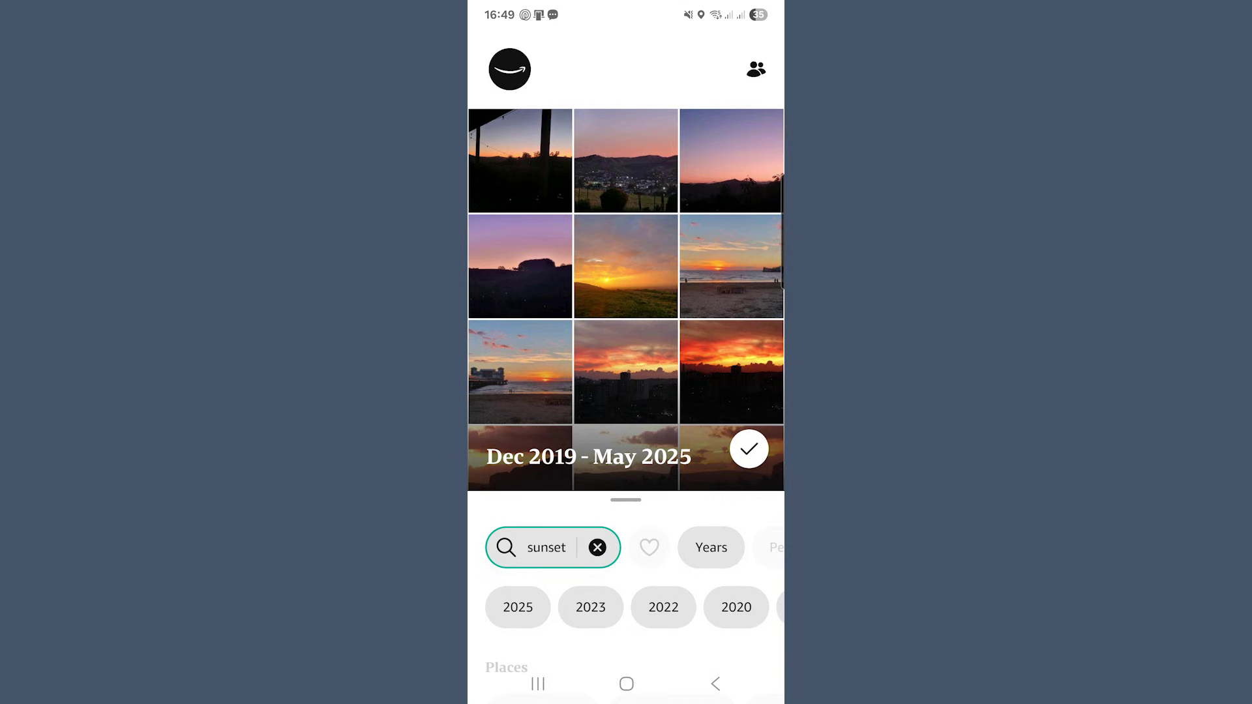
{"action": "left_click", "coordinate": [597, 548]}
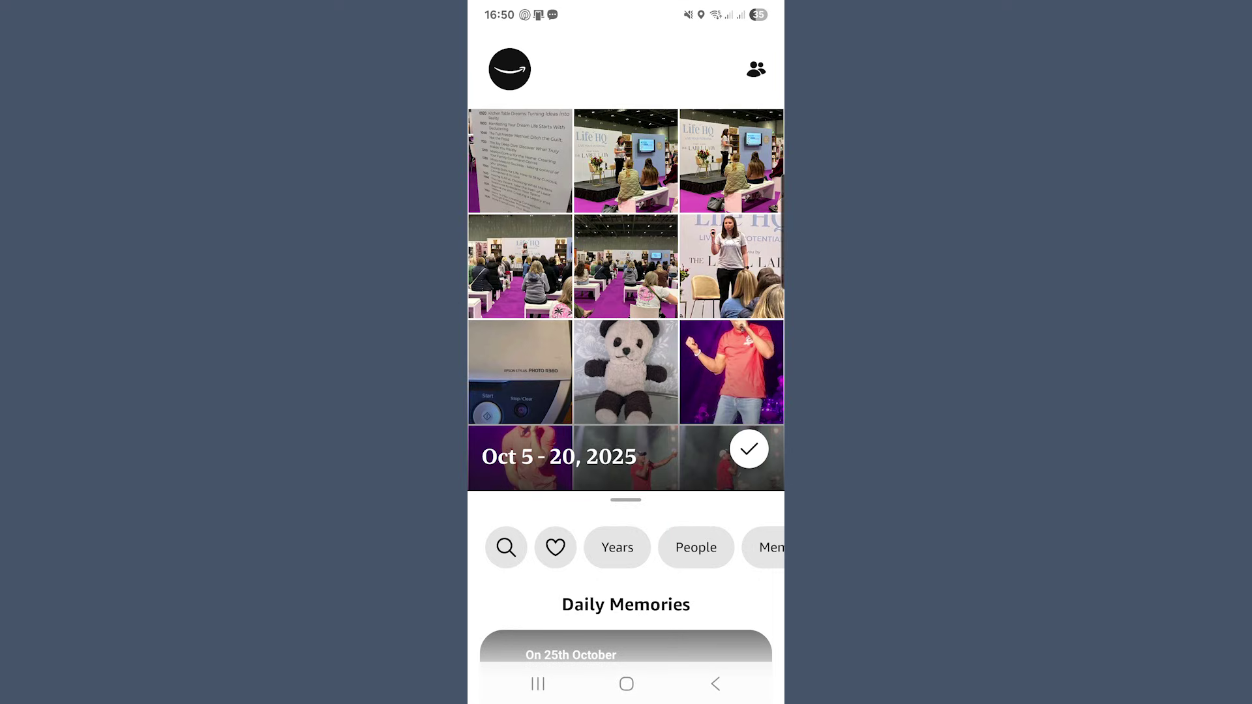
Filter the timeline to January 2023, then clear it and bring up the People faces row
{"action": "left_click", "coordinate": [617, 547]}
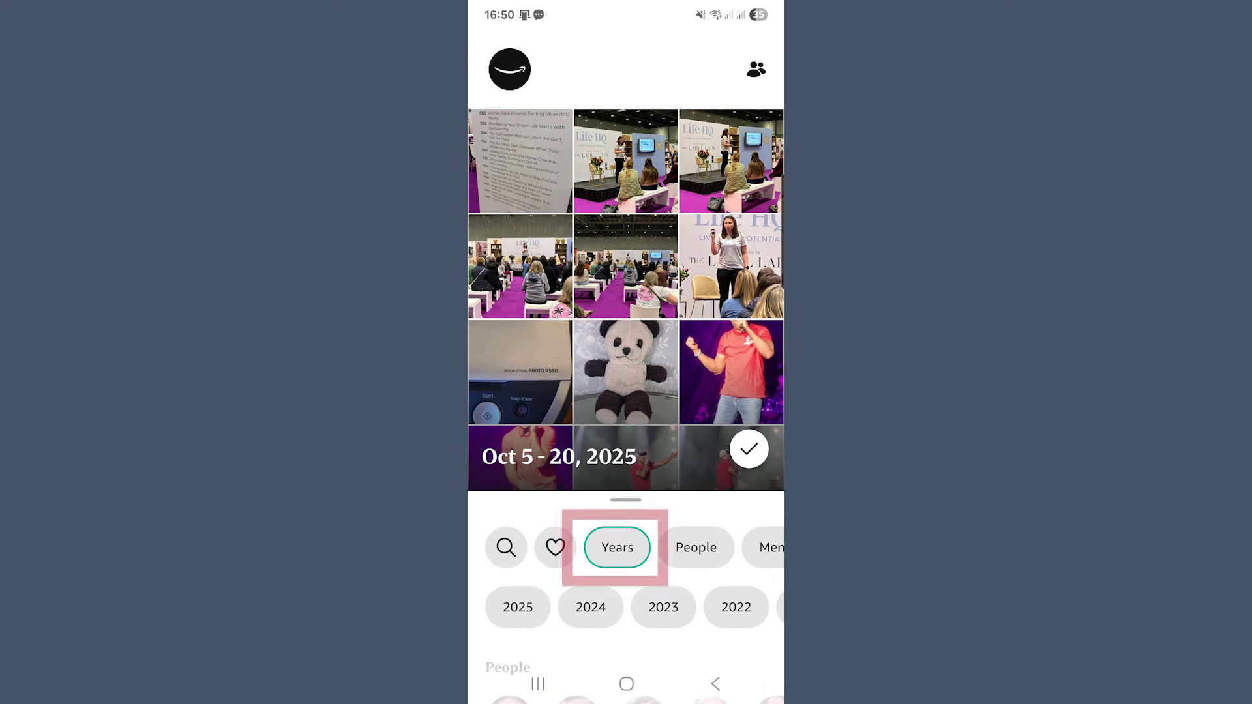
{"action": "left_click", "coordinate": [659, 605]}
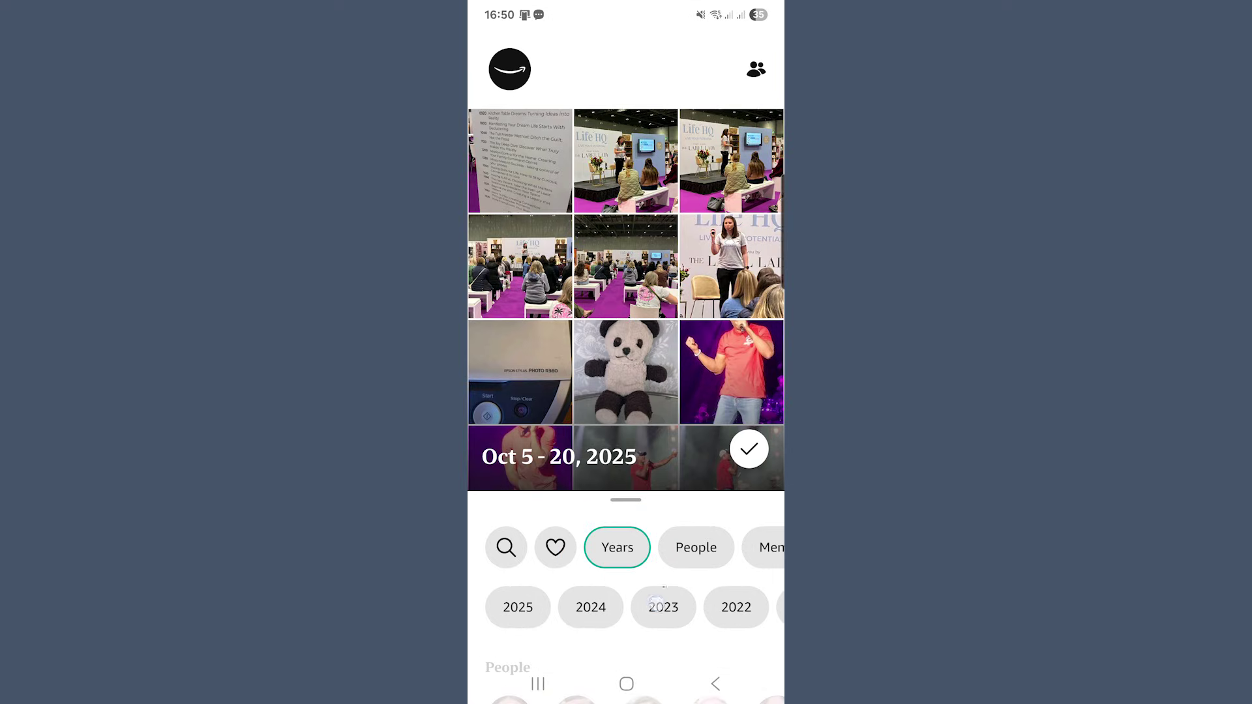
{"action": "left_click", "coordinate": [515, 565]}
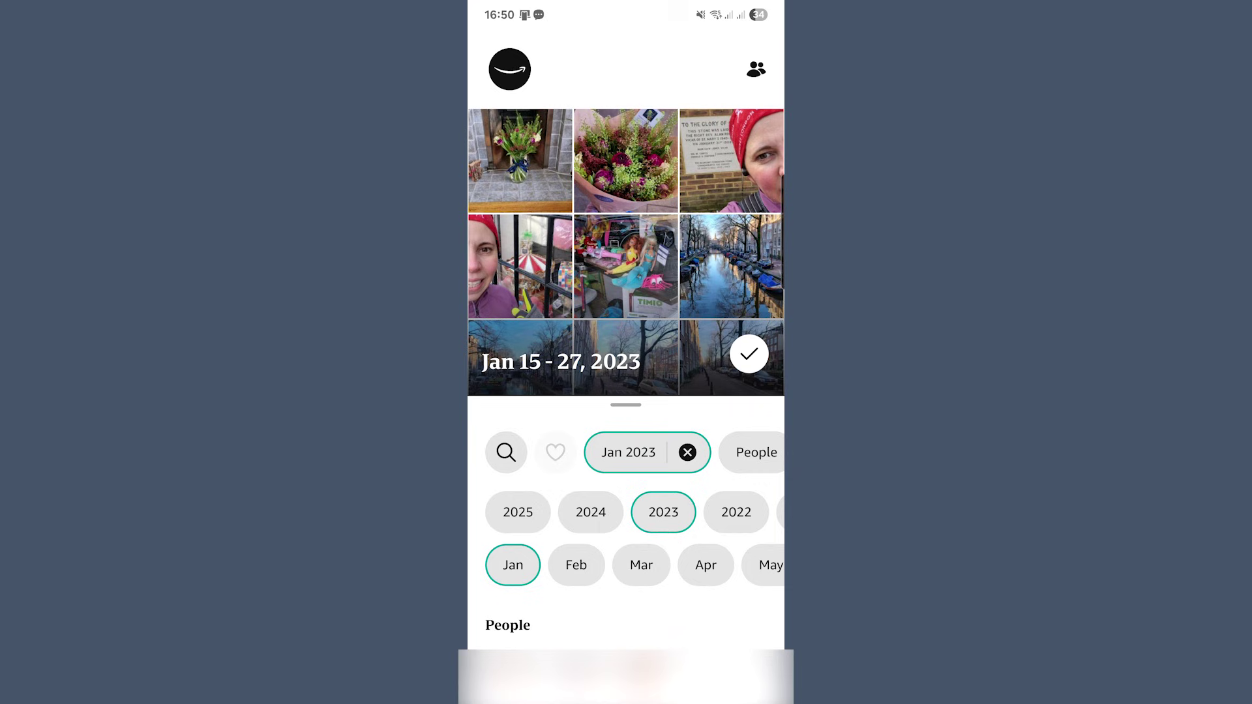
{"action": "left_click", "coordinate": [688, 452]}
{"action": "left_click", "coordinate": [696, 547]}
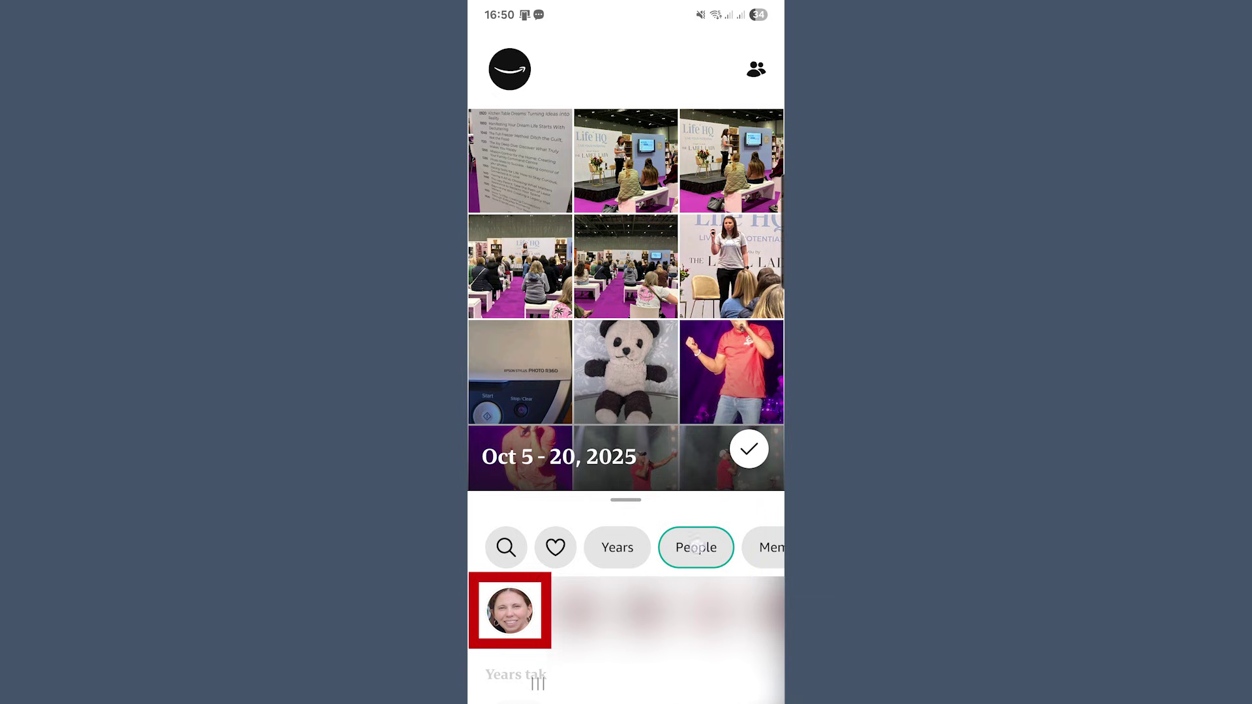
{"action": "left_click_drag", "start_coordinate": [698, 548], "coordinate": [626, 547]}
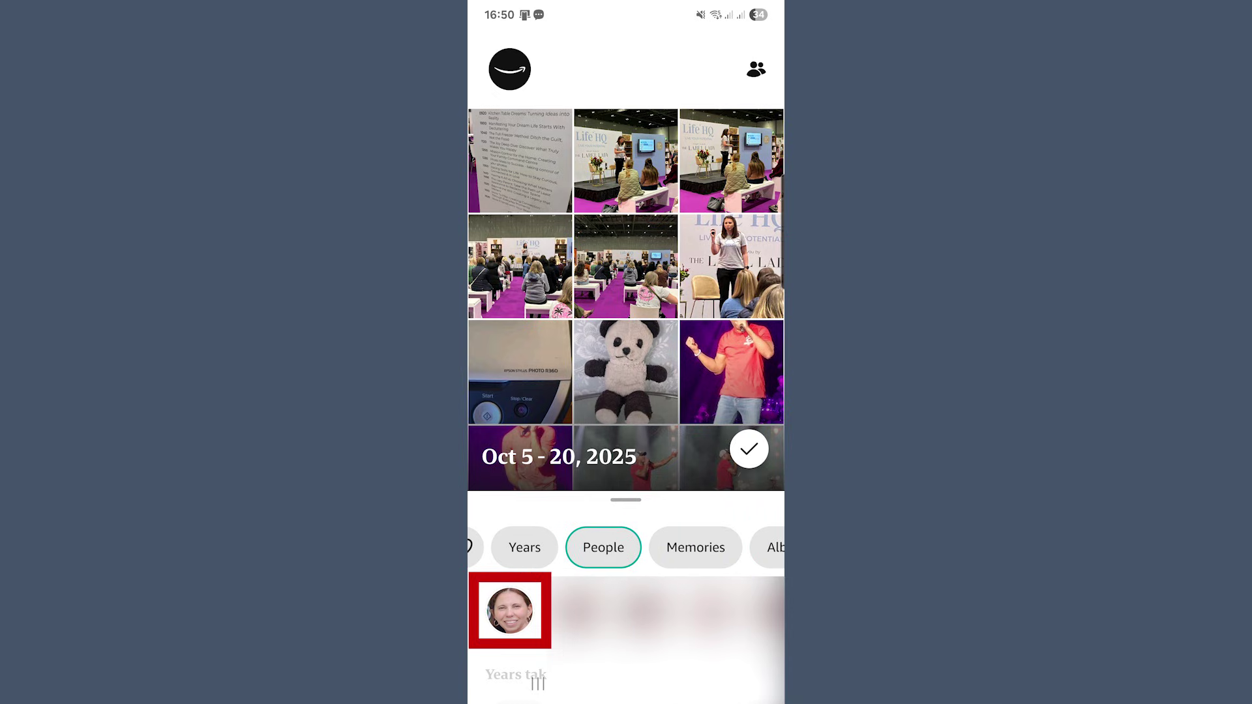
{"action": "left_click", "coordinate": [701, 546]}
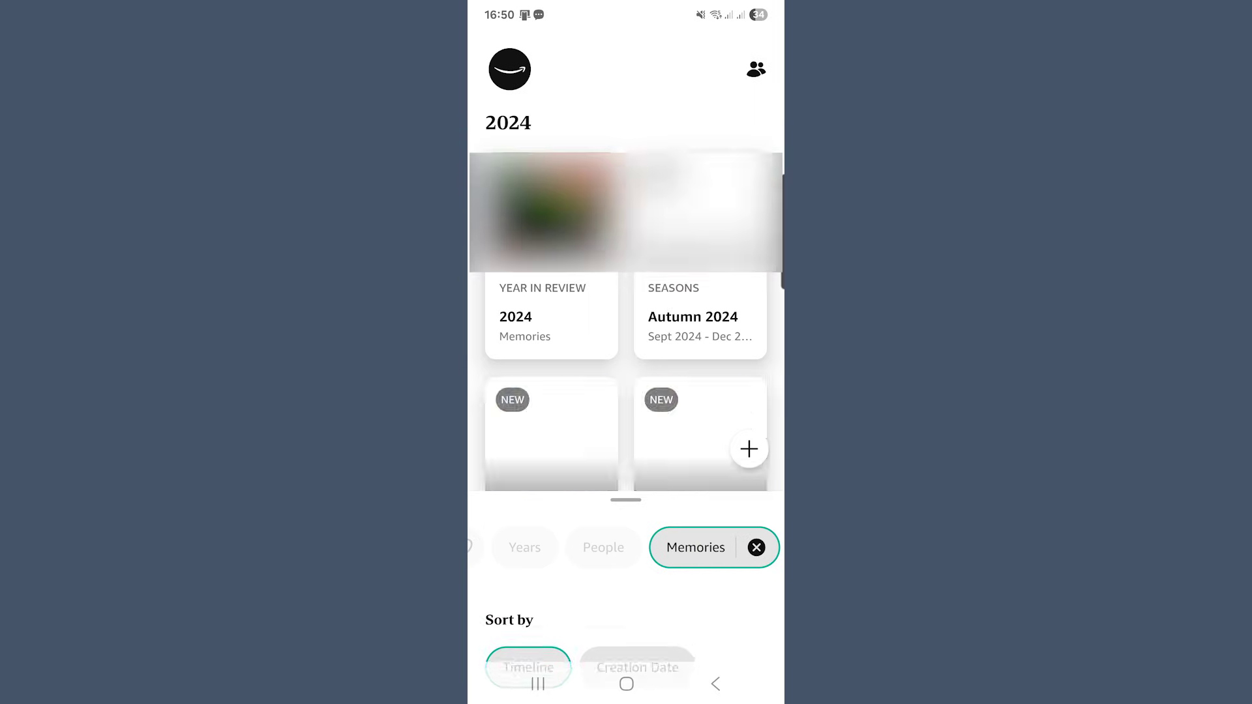
Filter to trip memories such as April 2024, then clear the Memories filter to return to the timeline
{"action": "left_click", "coordinate": [688, 608]}
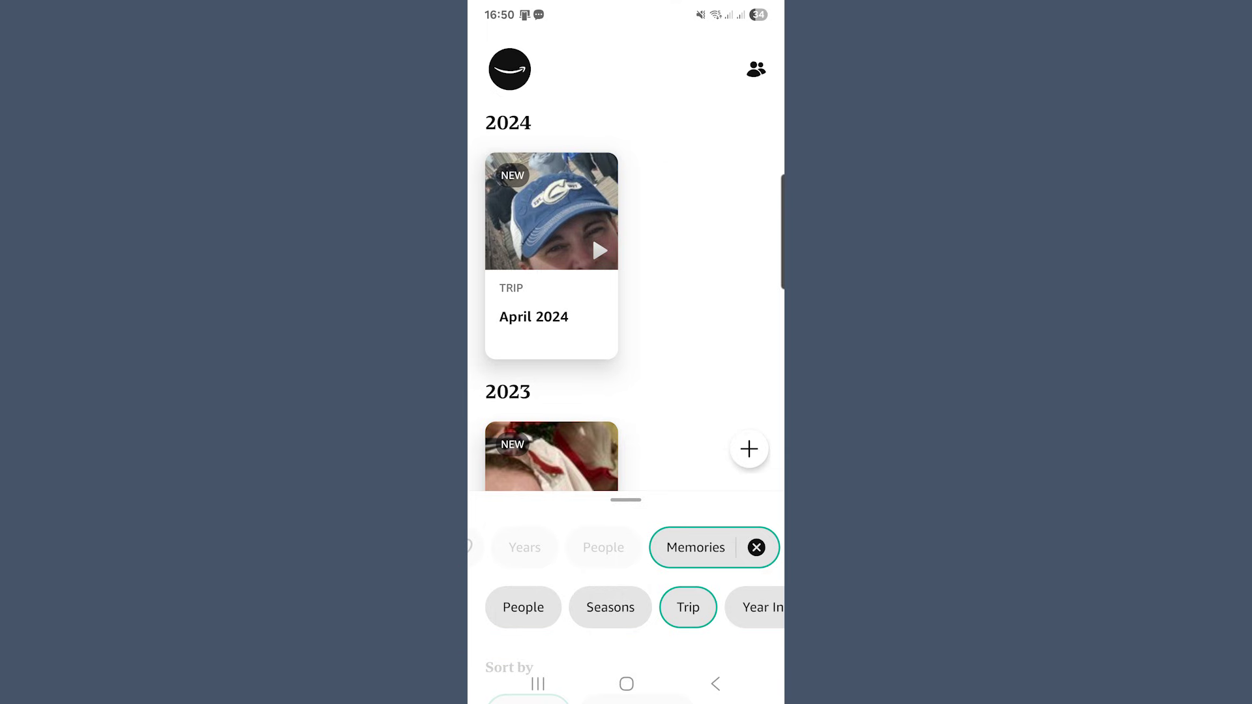
{"action": "left_click", "coordinate": [756, 548]}
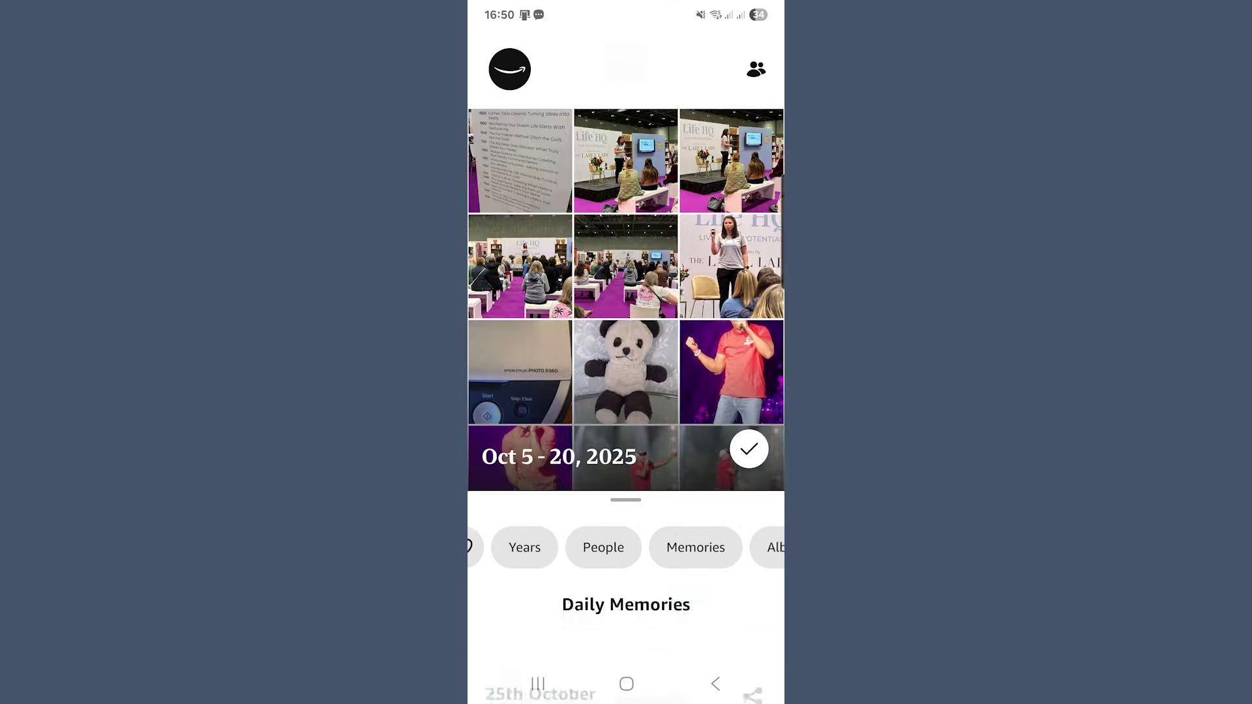
Look through the list of albums, then clear the Albums filter
{"action": "left_click_drag", "start_coordinate": [653, 547], "coordinate": [561, 547]}
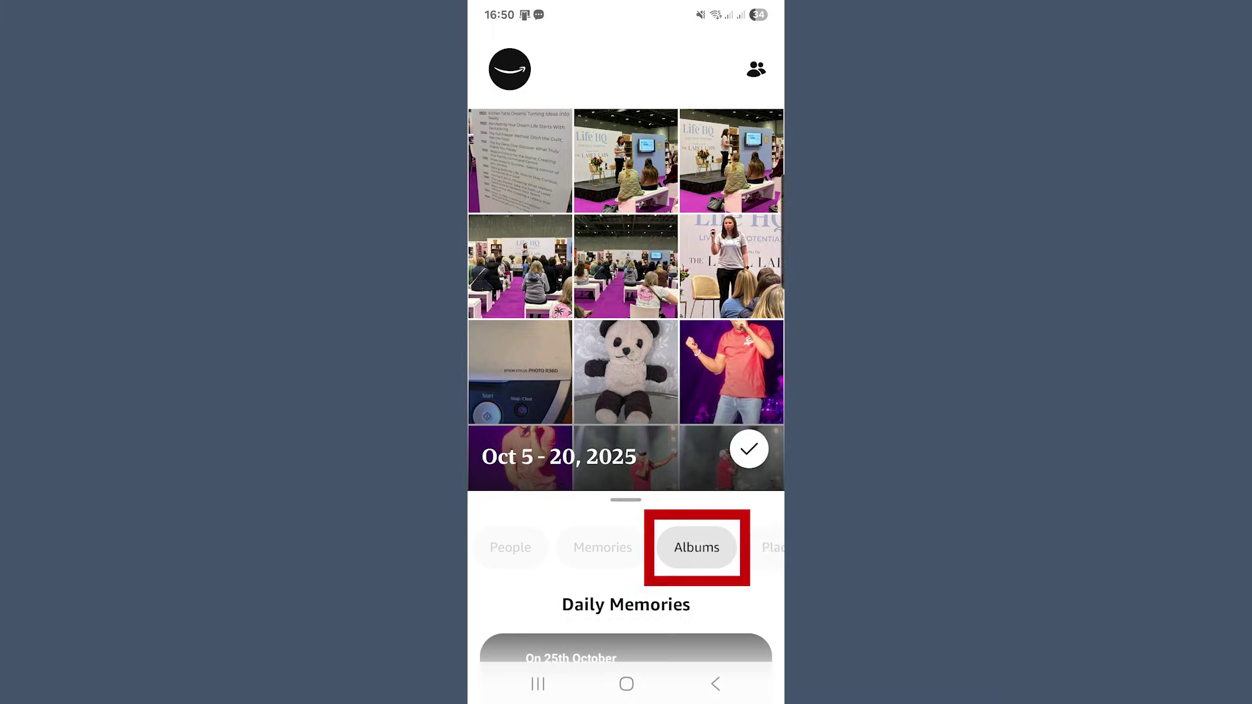
{"action": "left_click", "coordinate": [697, 547]}
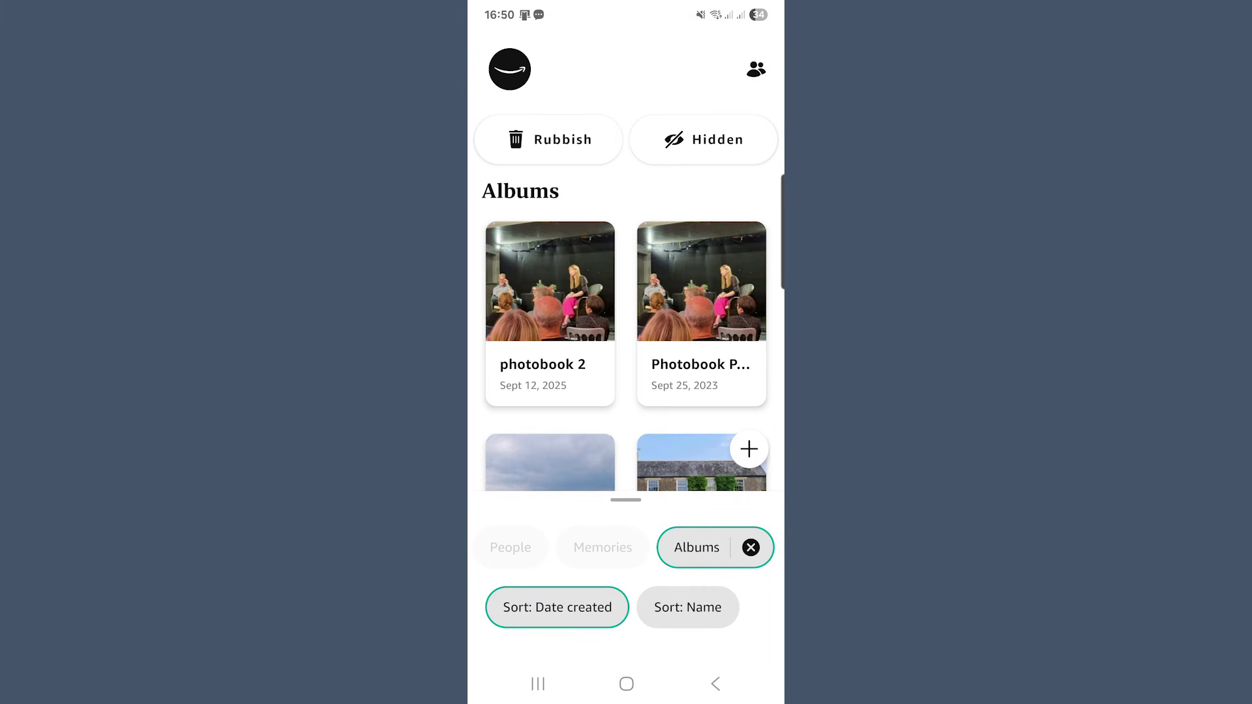
{"action": "left_click", "coordinate": [751, 548]}
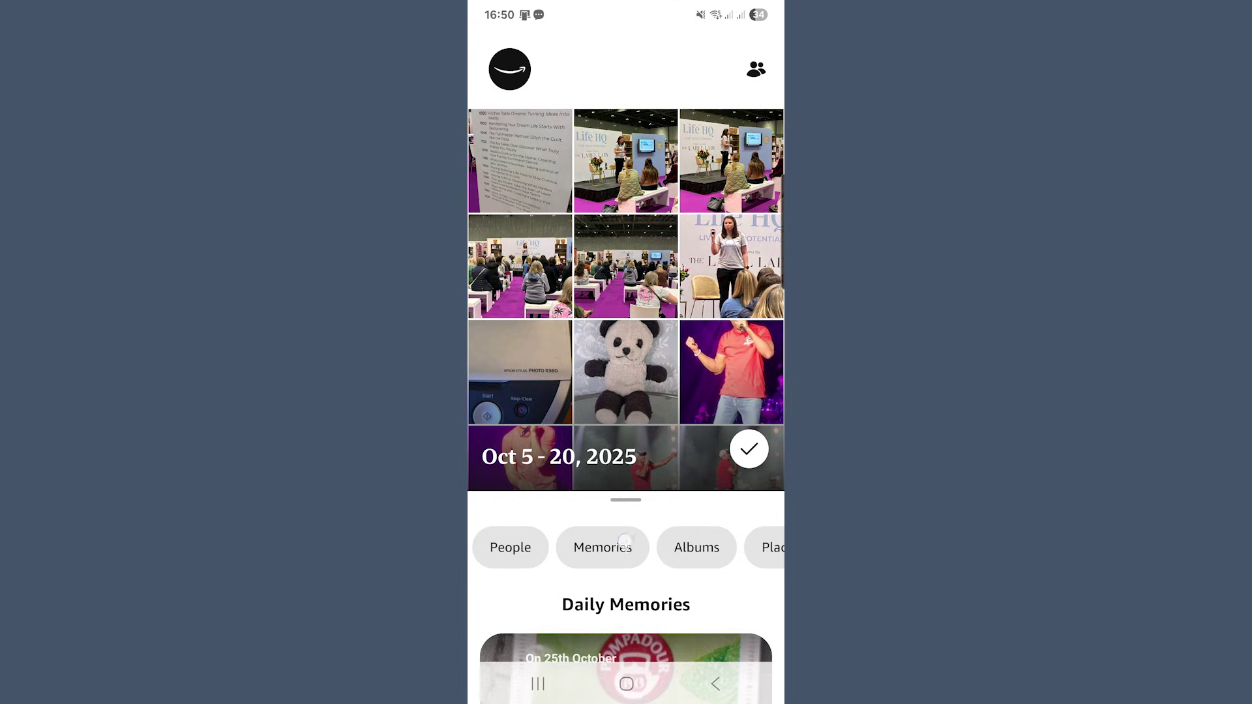
Review the photo sorting options and keep the library sorted by date taken
{"action": "left_click_drag", "start_coordinate": [625, 542], "coordinate": [530, 548]}
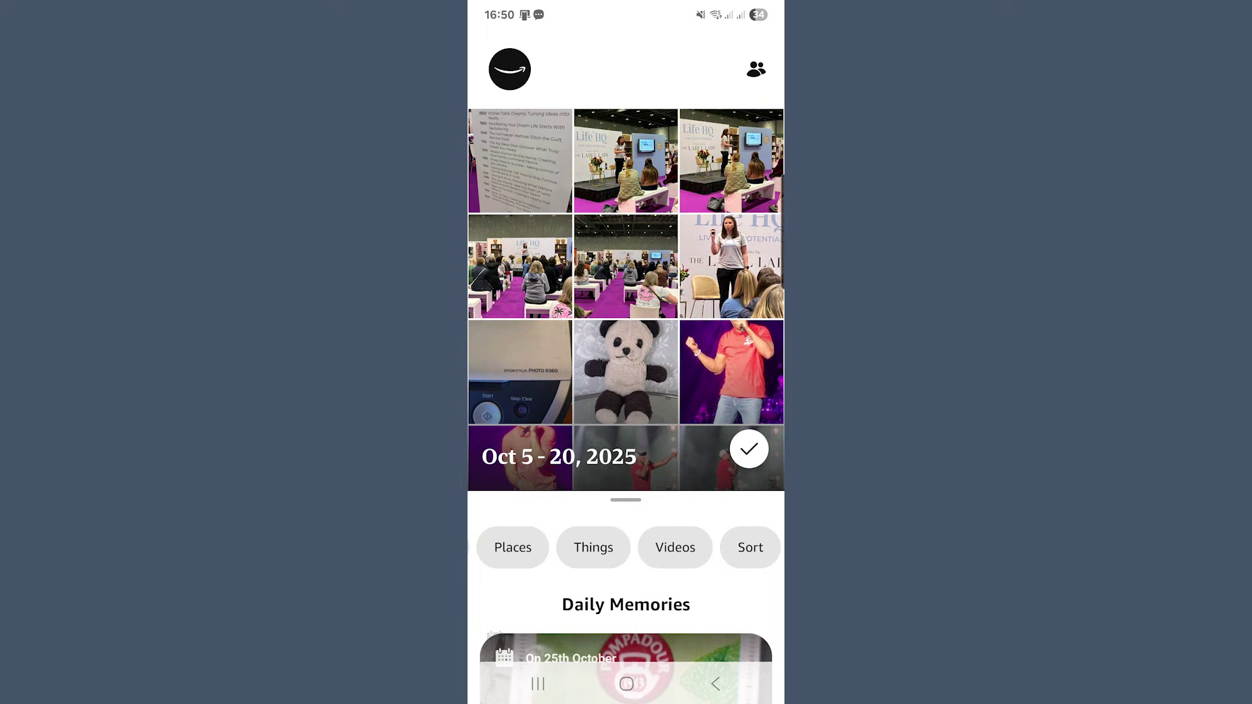
{"action": "left_click", "coordinate": [751, 548]}
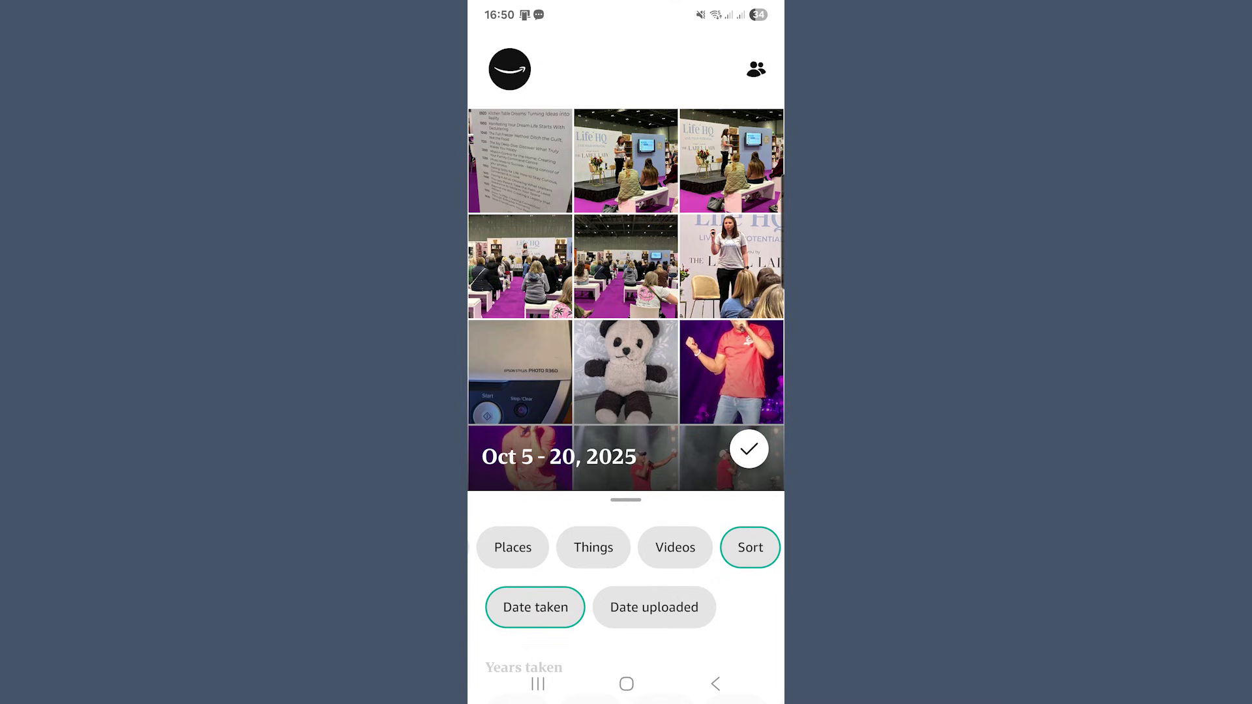
{"action": "left_click", "coordinate": [750, 548]}
Collapse the filter sheet, view the panda teddy photo full screen, and choose Edit photo
{"action": "left_click_drag", "start_coordinate": [626, 500], "coordinate": [627, 678]}
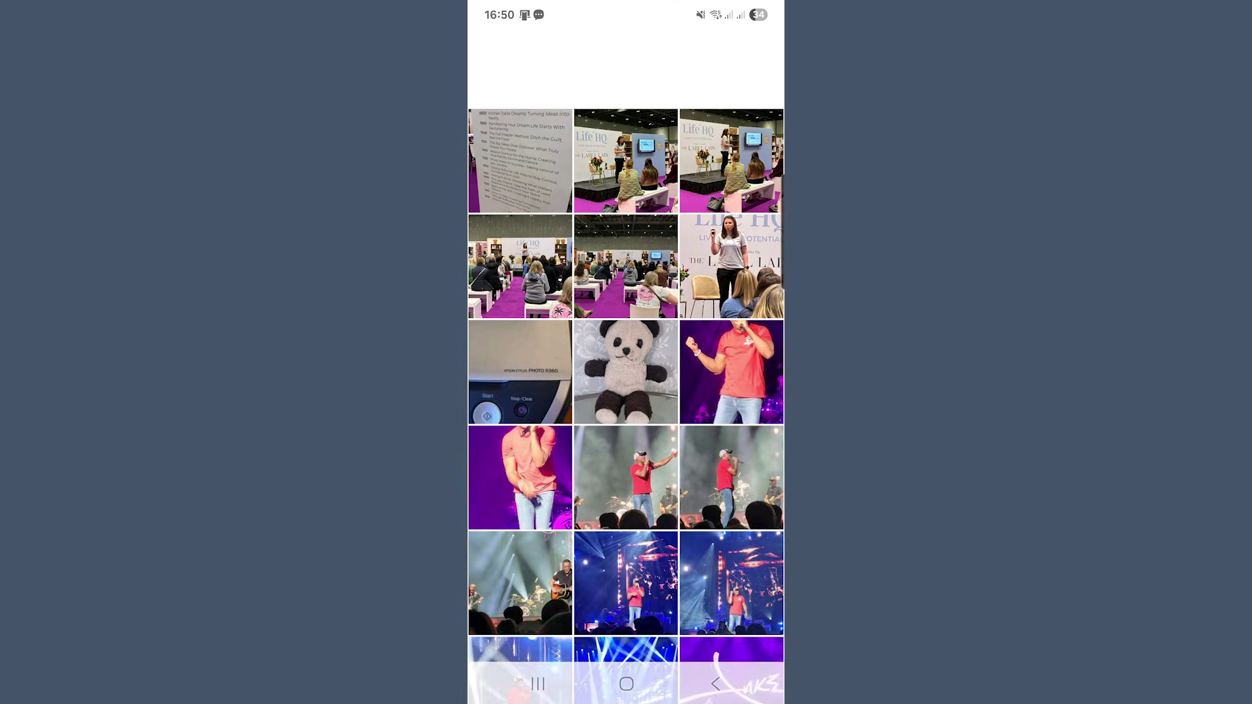
{"action": "left_click", "coordinate": [626, 371]}
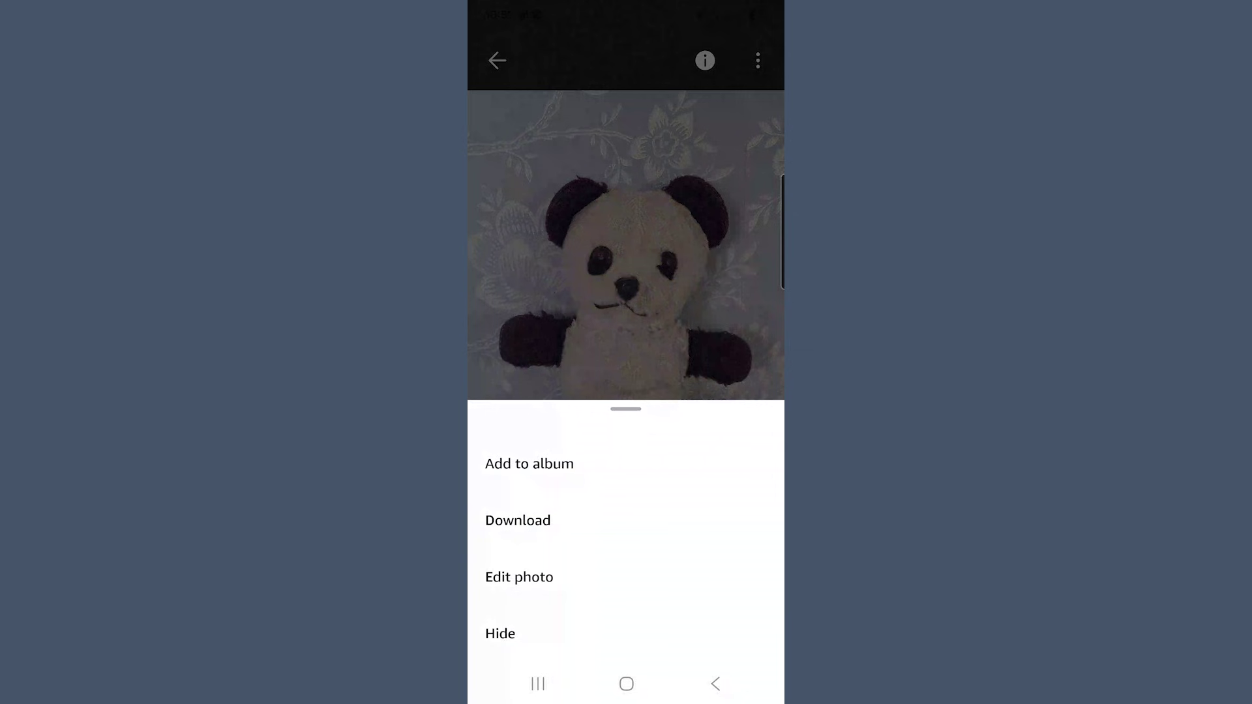
{"action": "left_click", "coordinate": [546, 577]}
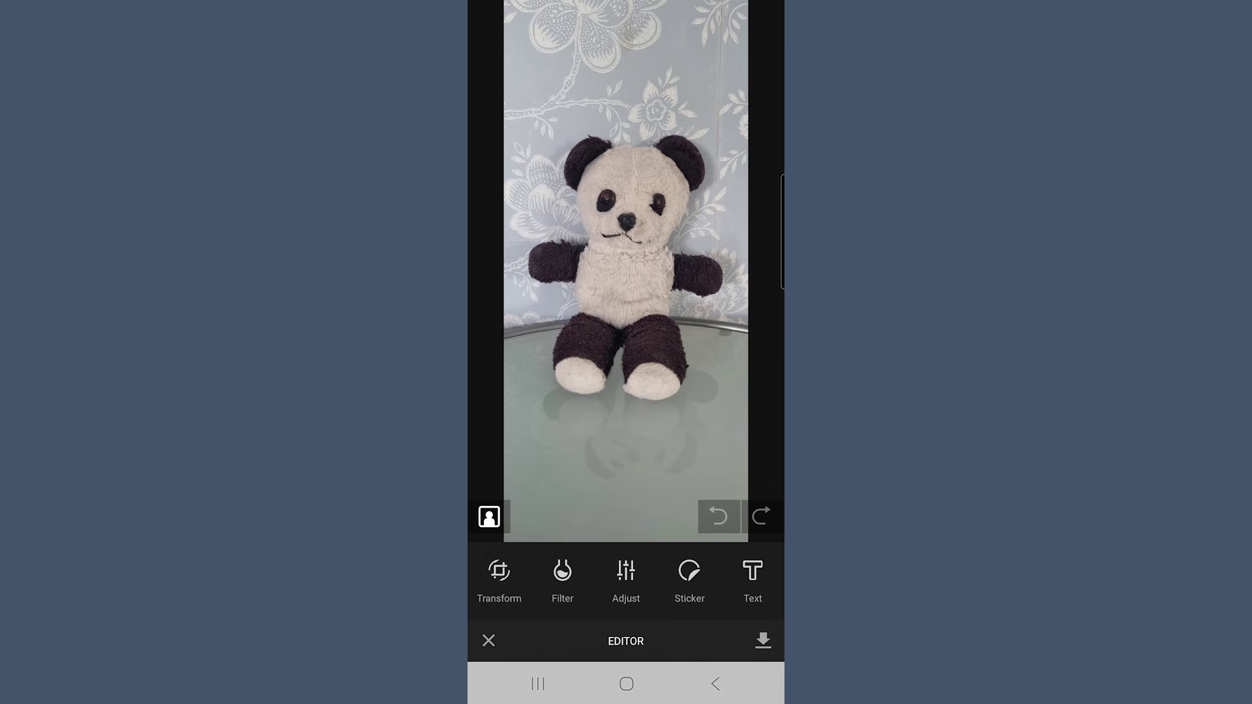
Compare the panda photo against its original in the editor
{"action": "left_click", "coordinate": [489, 507]}
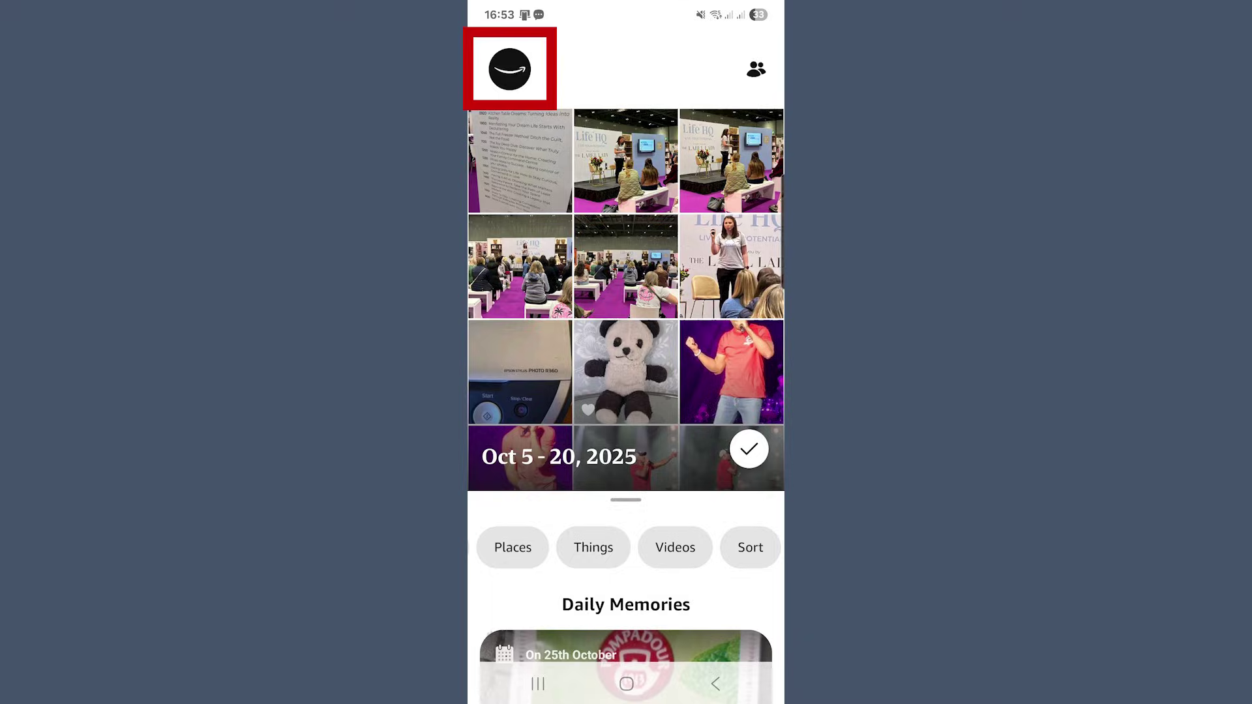
In Upload settings, switch on auto-save for the 44-item WhatsApp device folder
{"action": "left_click", "coordinate": [509, 69]}
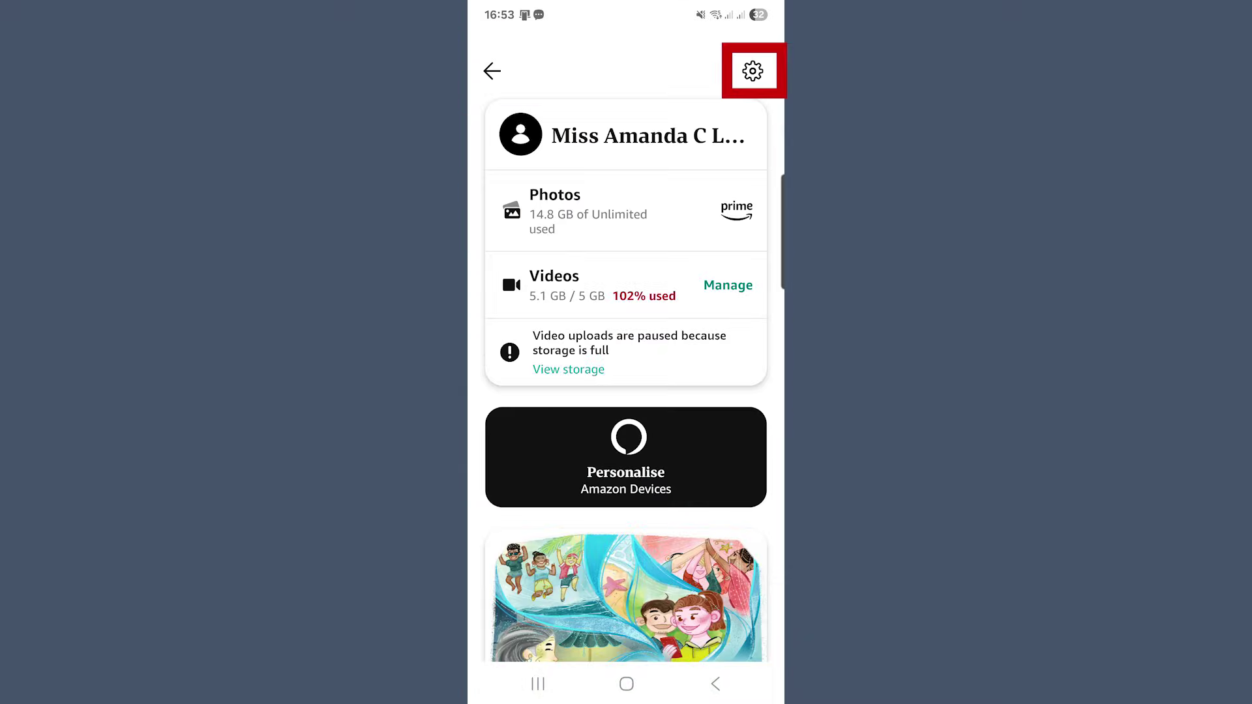
{"action": "left_click", "coordinate": [754, 71]}
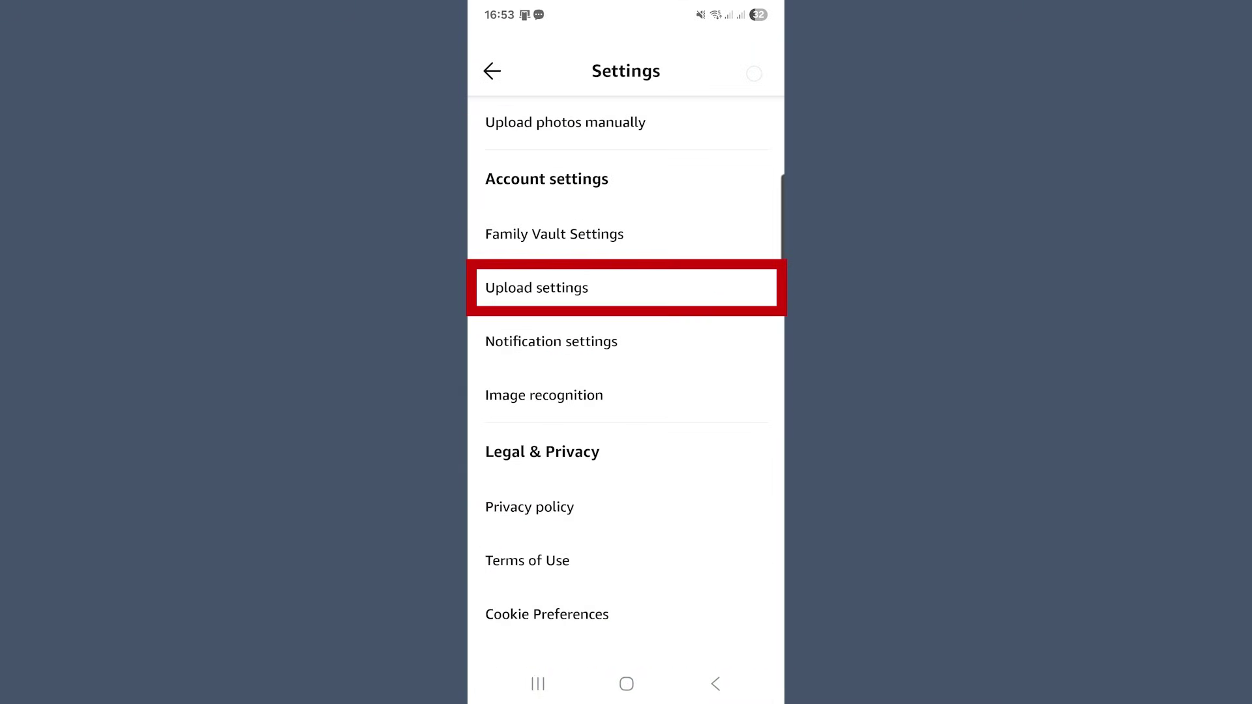
{"action": "left_click", "coordinate": [582, 288]}
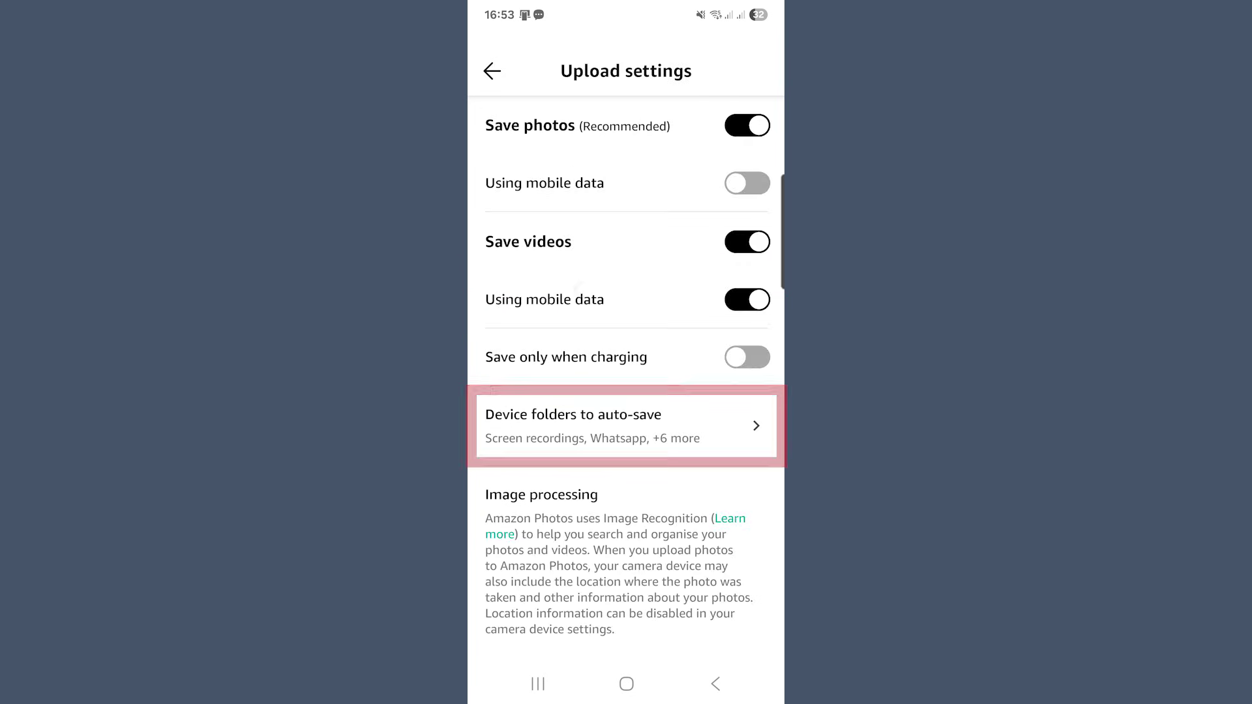
{"action": "left_click", "coordinate": [654, 427]}
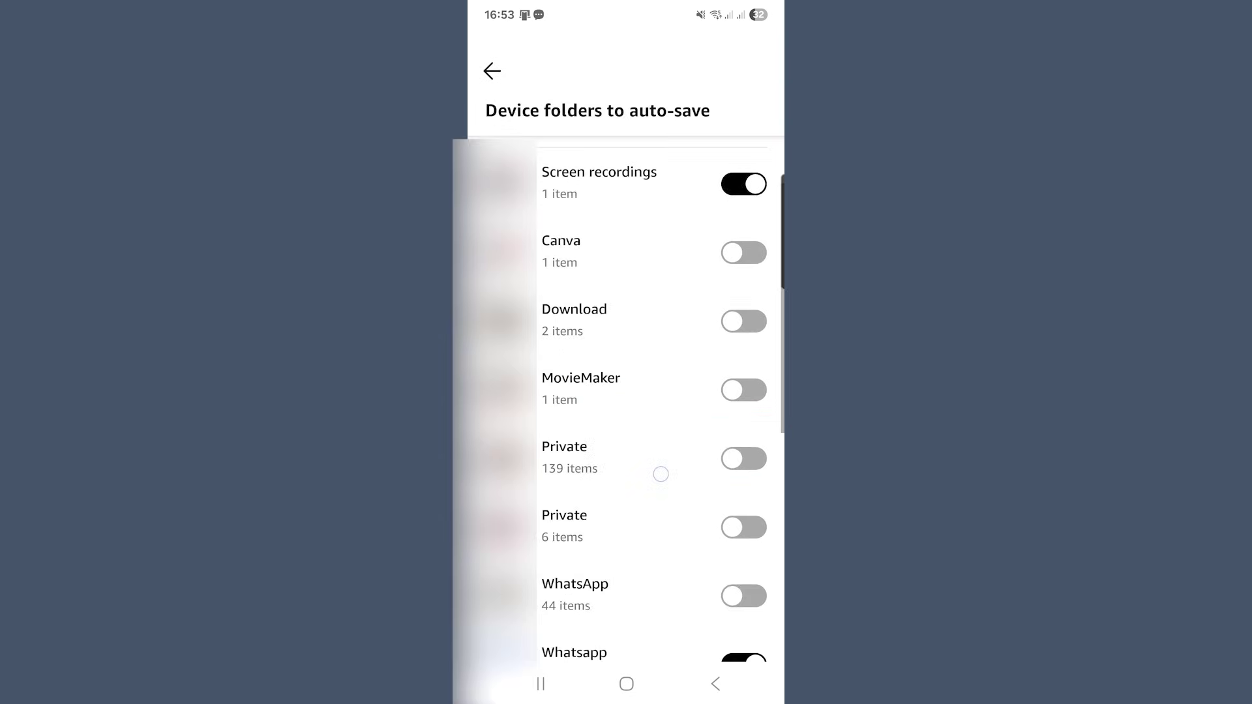
{"action": "left_click_drag", "start_coordinate": [661, 474], "coordinate": [658, 378]}
{"action": "left_click", "coordinate": [743, 493]}
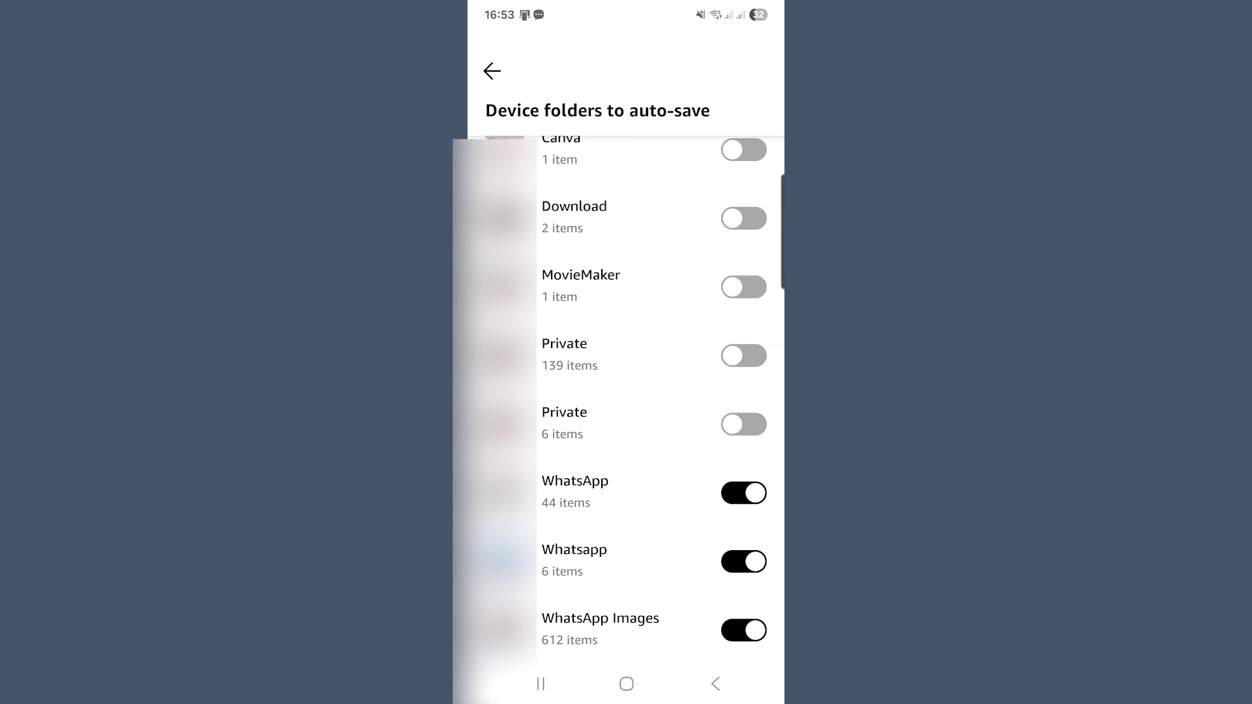
{"action": "left_click", "coordinate": [663, 64]}
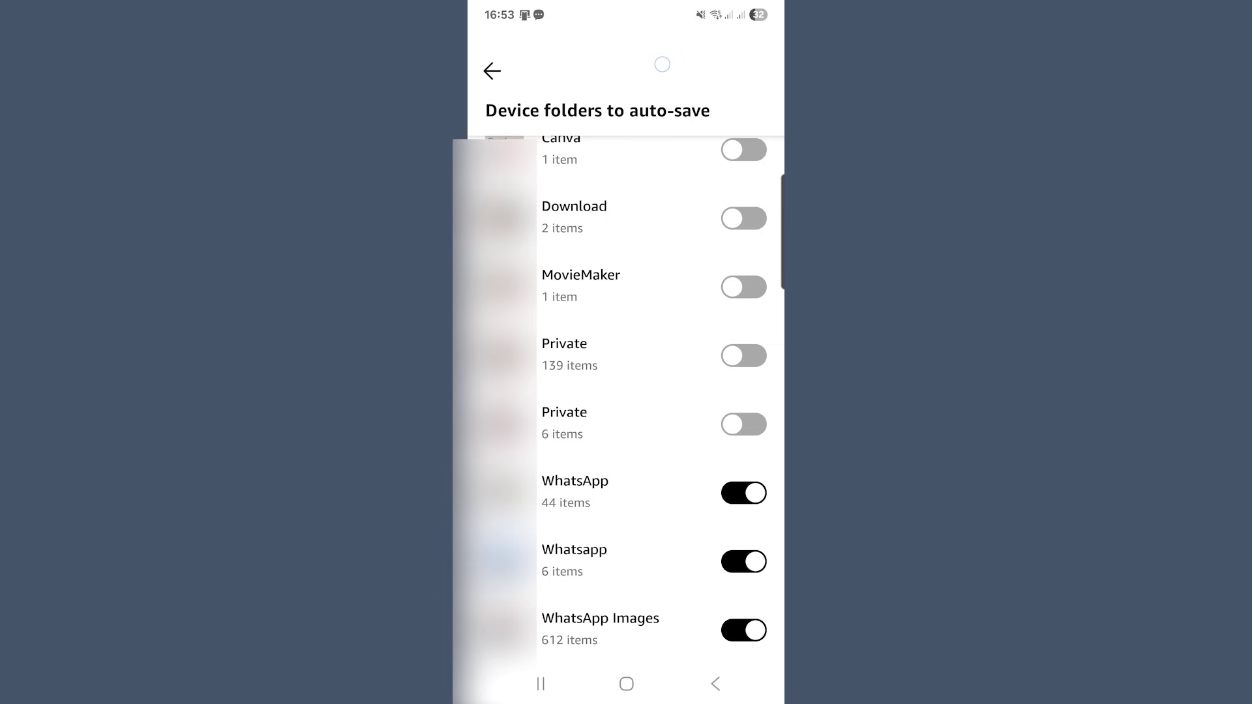